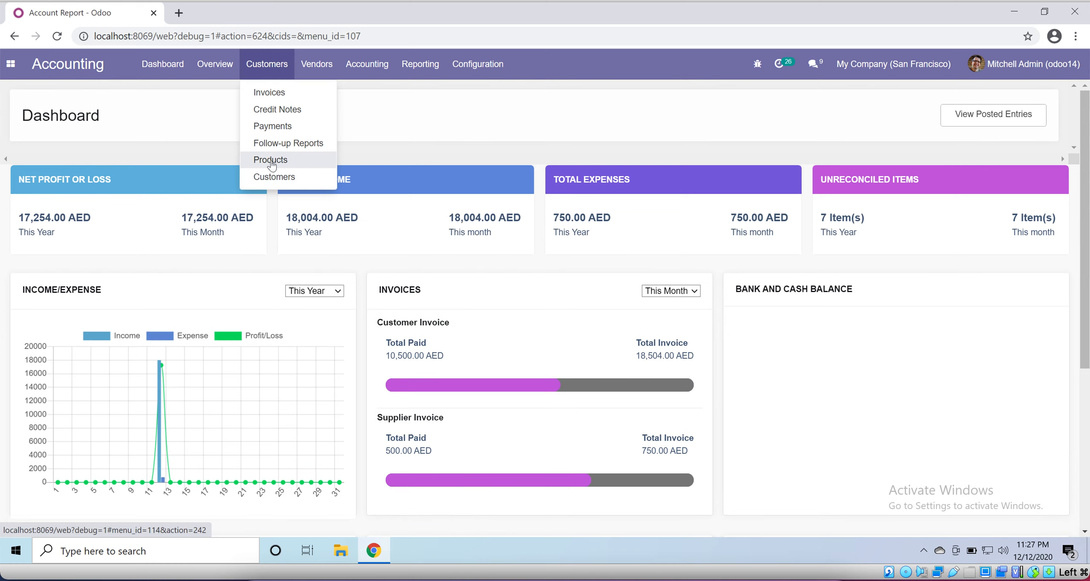
View the vendor product list in Accounting, and open the product list in Inventory.
mouse_move(325, 73)
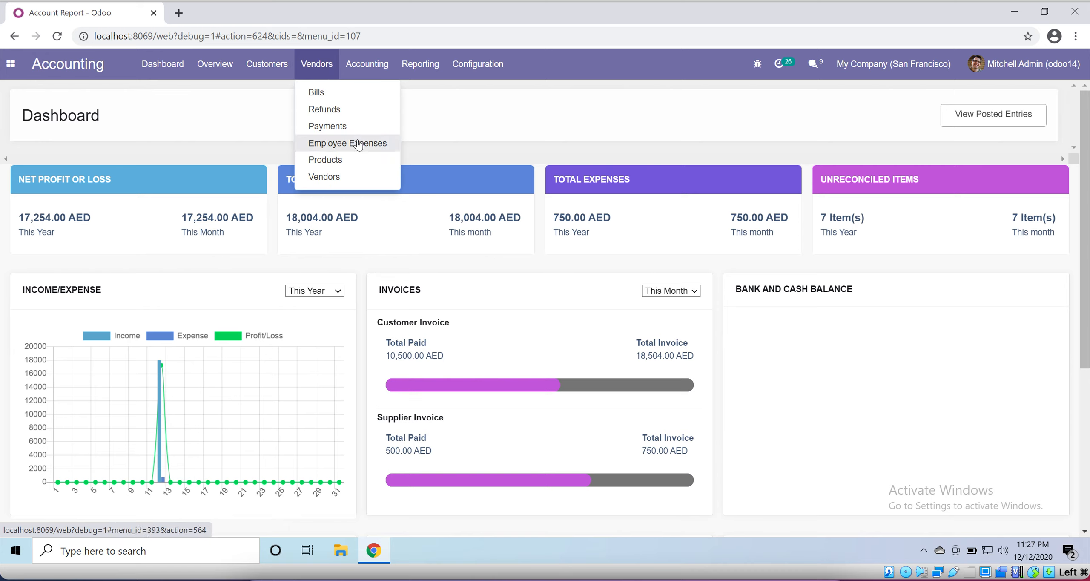
left_click(339, 163)
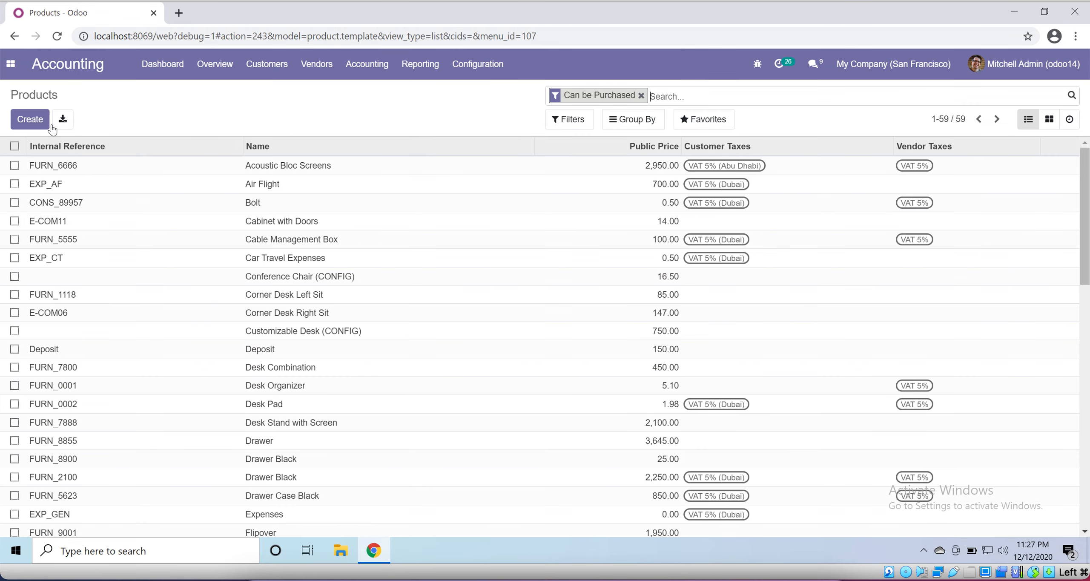
left_click(11, 64)
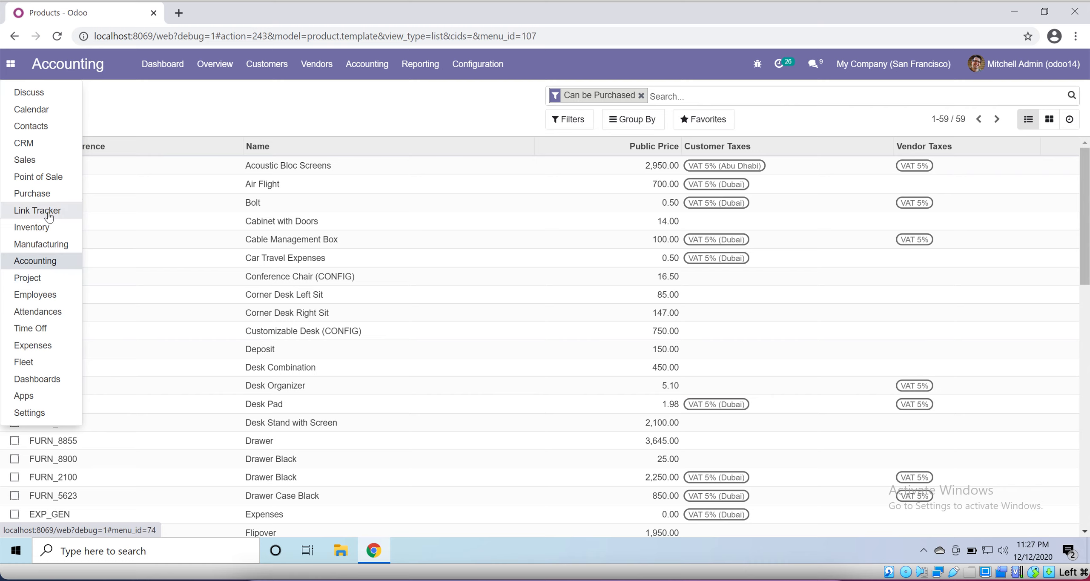
left_click(50, 227)
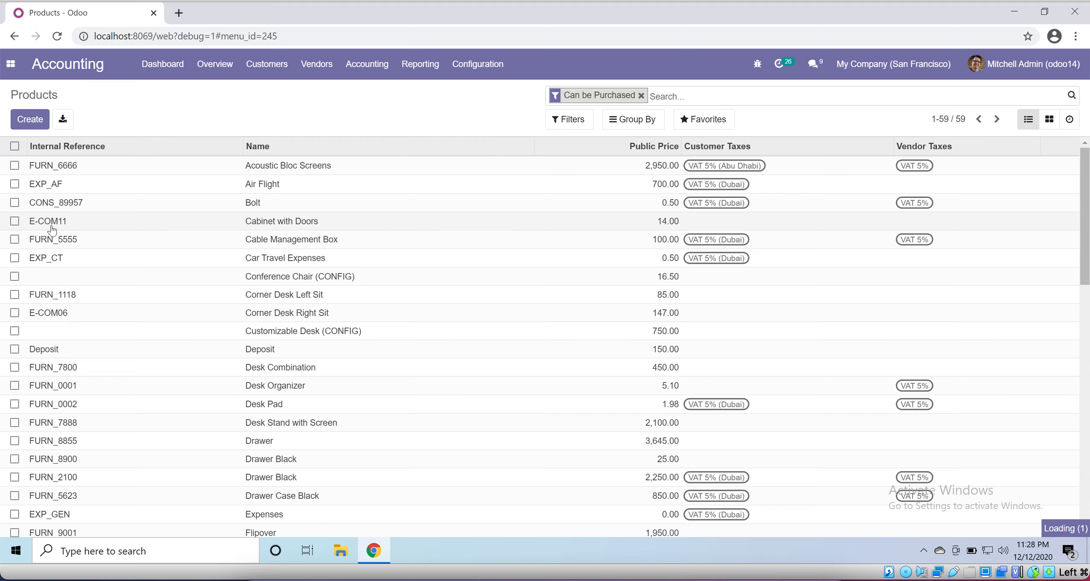
left_click(253, 72)
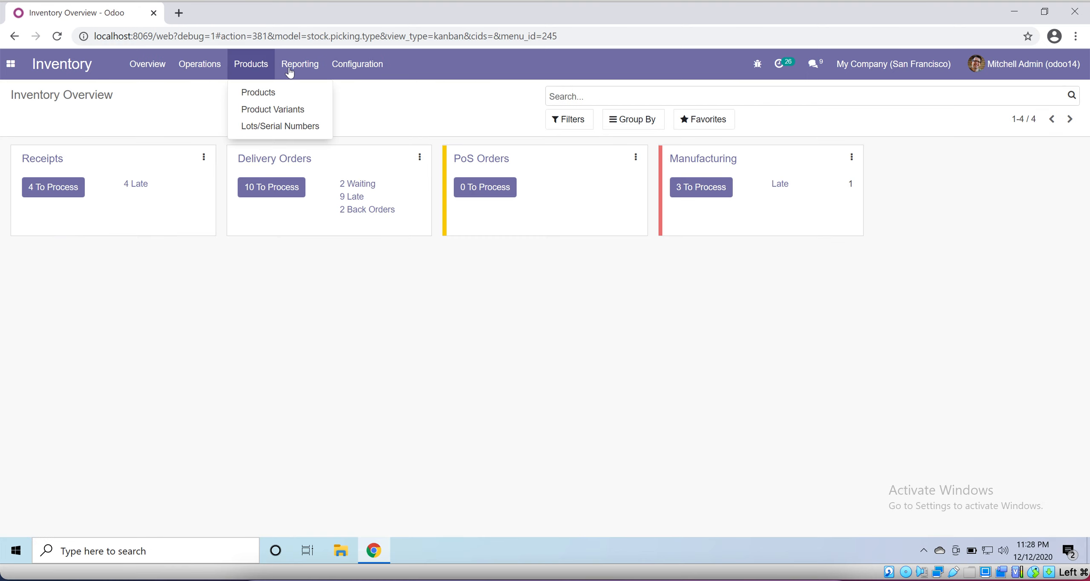
left_click(275, 98)
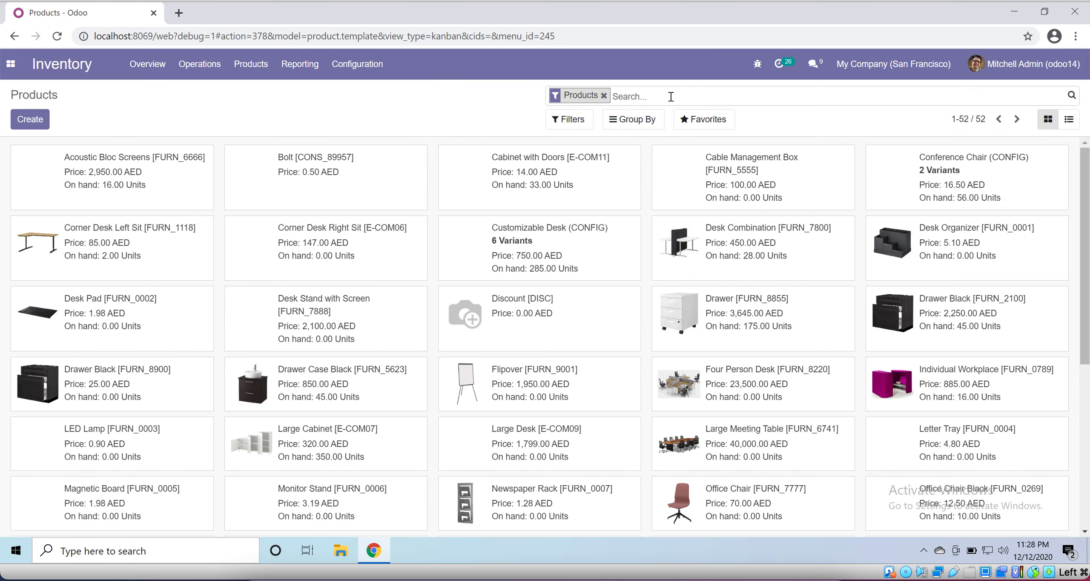
Remove the default Products filter and search the products for "test".
key("BackSpace")
type("test")
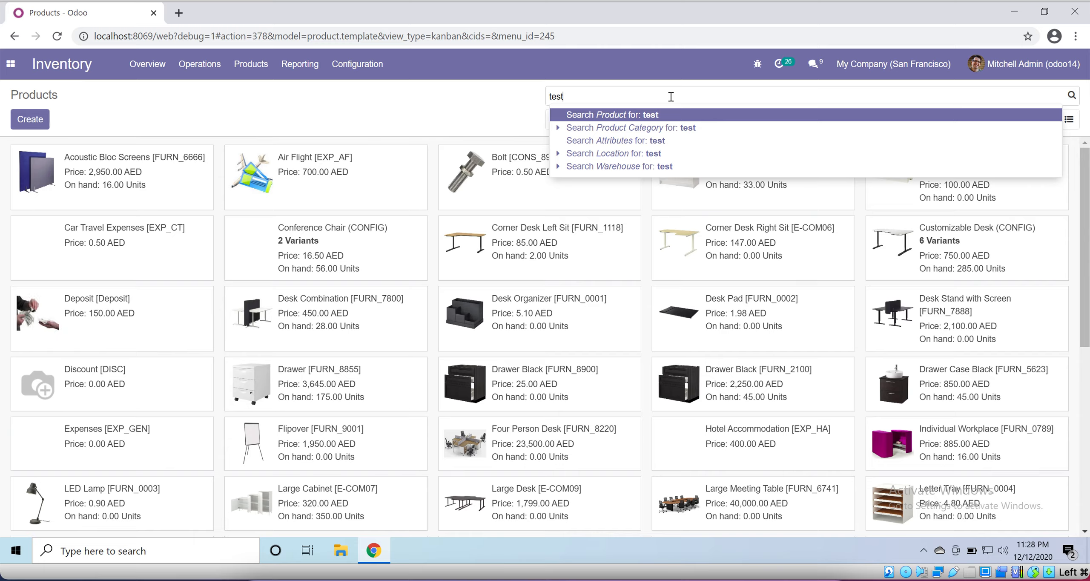
key("Return")
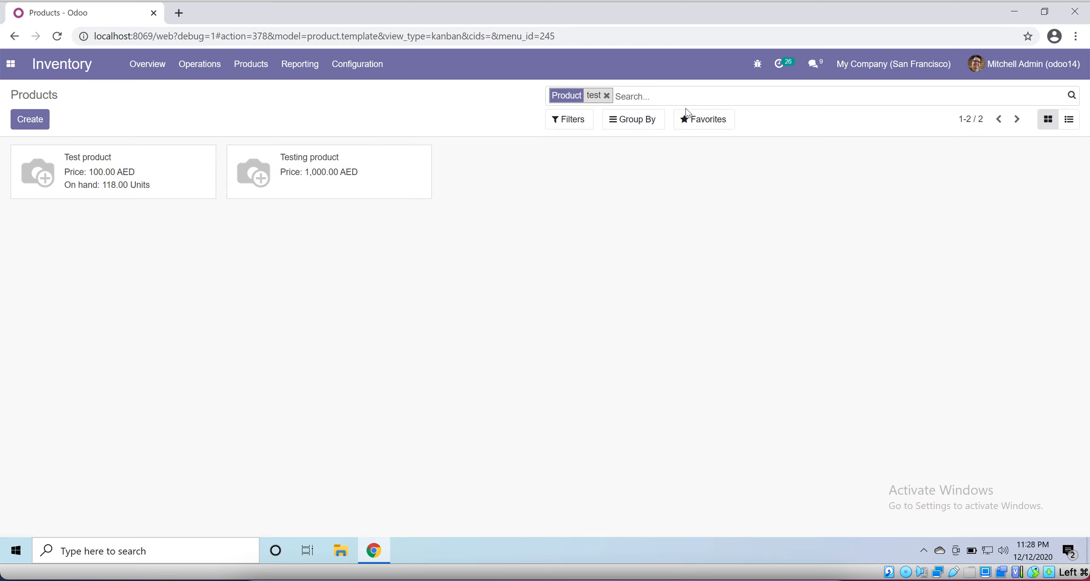
key("BackSpace")
left_click(42, 121)
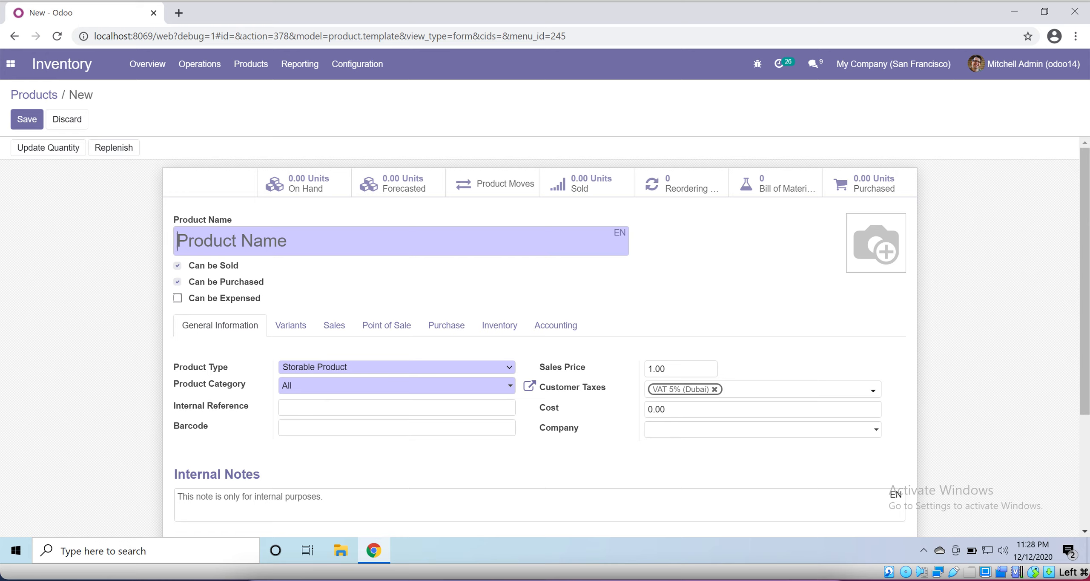
left_click(68, 119)
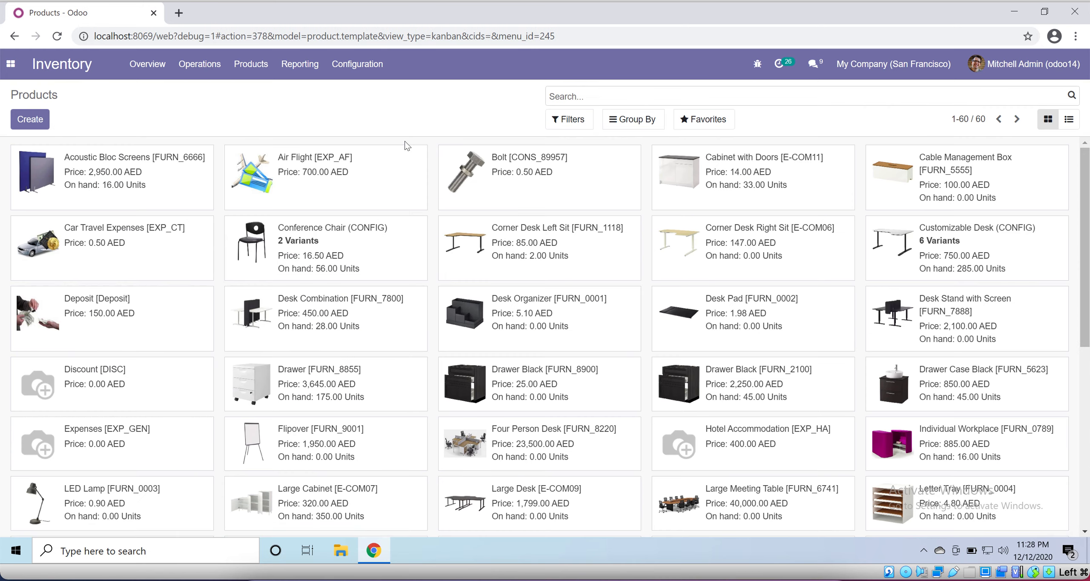
Search the product list for "test" and open the Test product record.
left_click(657, 100)
type("test")
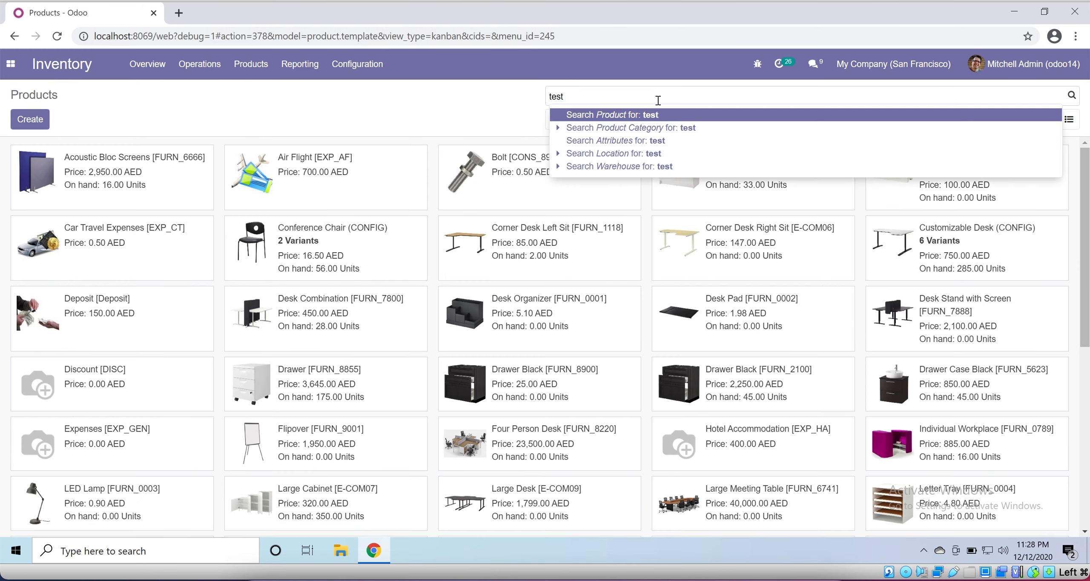
key("Return")
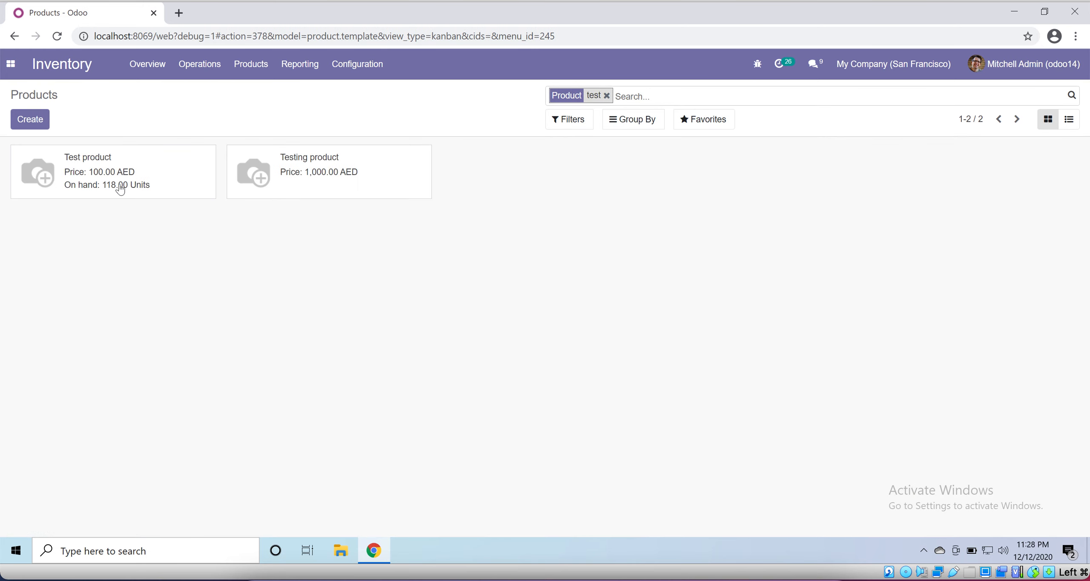
left_click(94, 165)
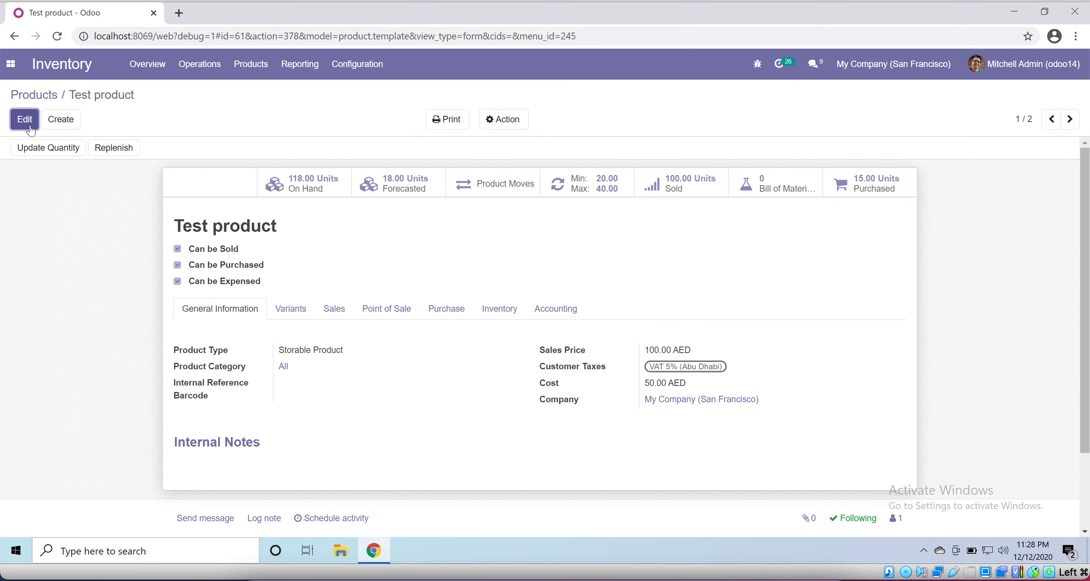
Examine the stock moves of Test product by expanding their group, and return to the product form.
left_click(29, 125)
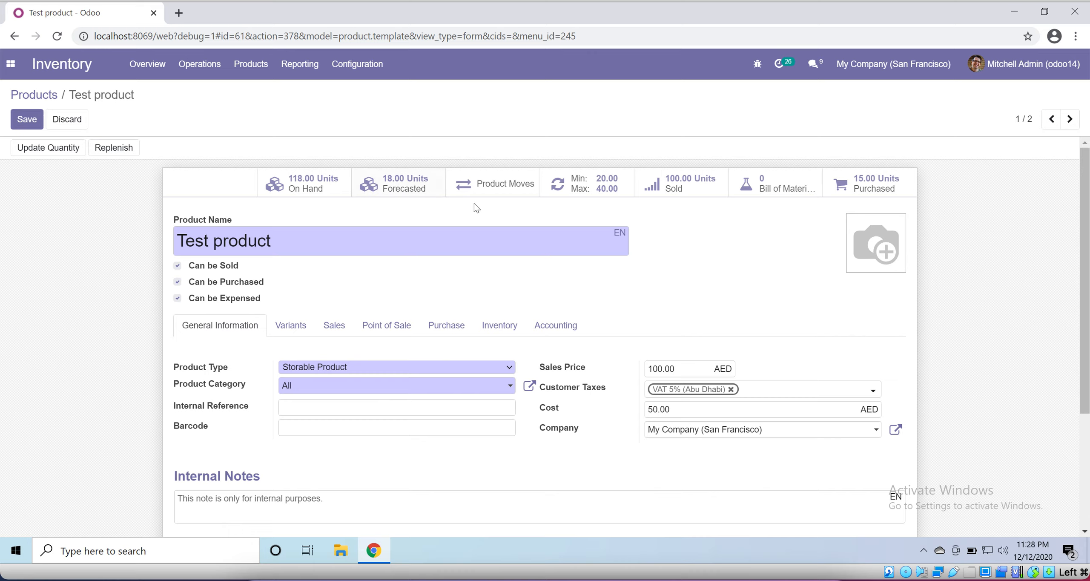
left_click(501, 192)
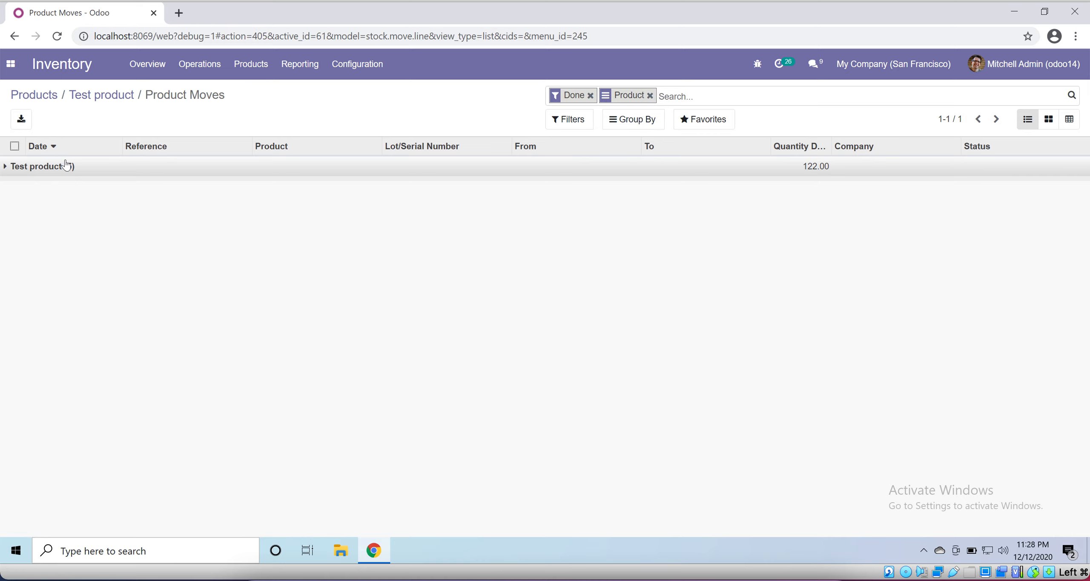
left_click(12, 170)
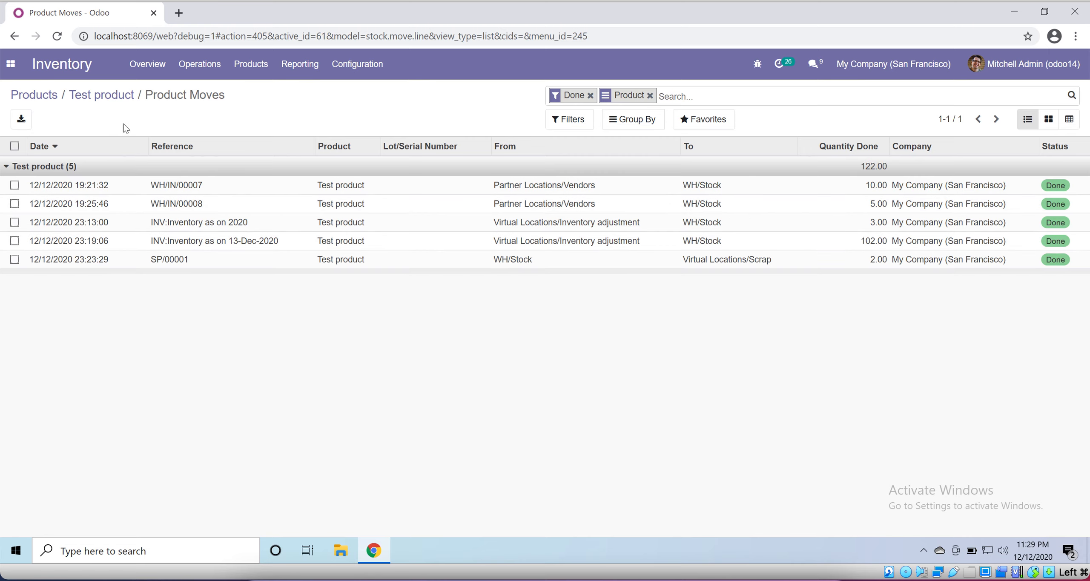
left_click(112, 102)
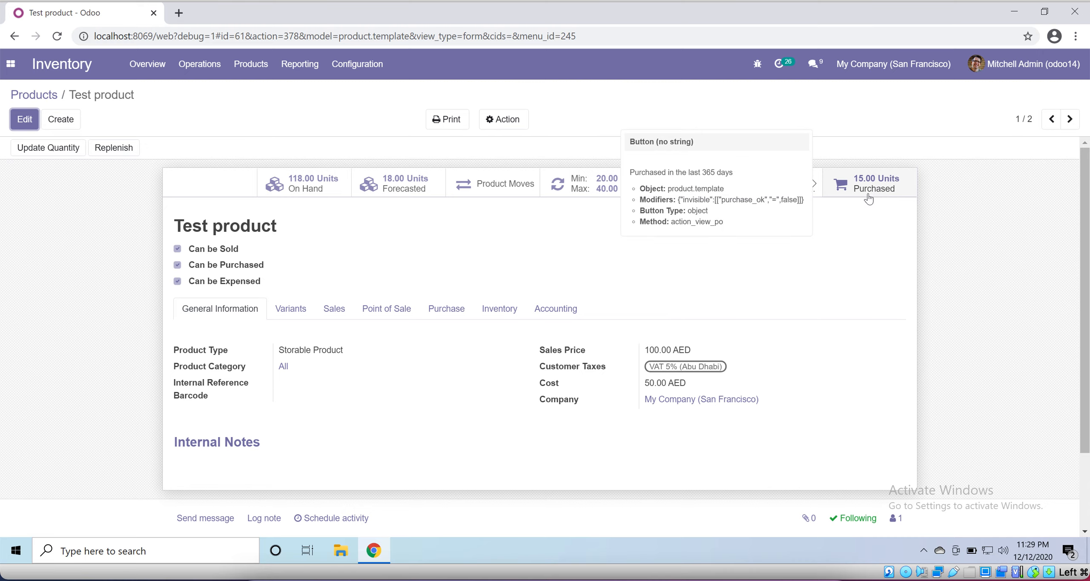
Make Test product editable and review its accounting accounts and general information fields.
left_click(24, 118)
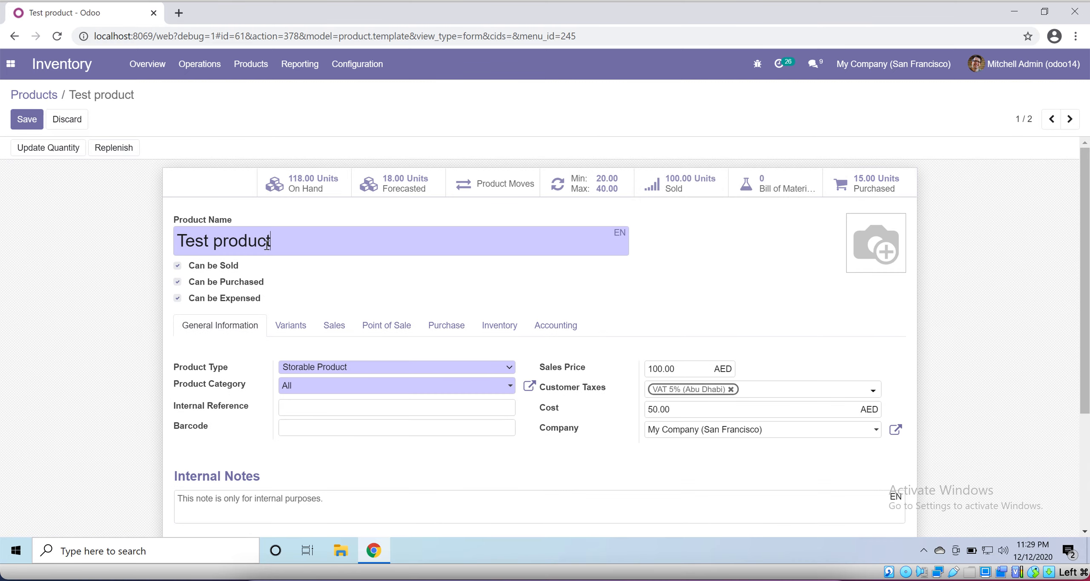
mouse_move(875, 251)
left_click(563, 327)
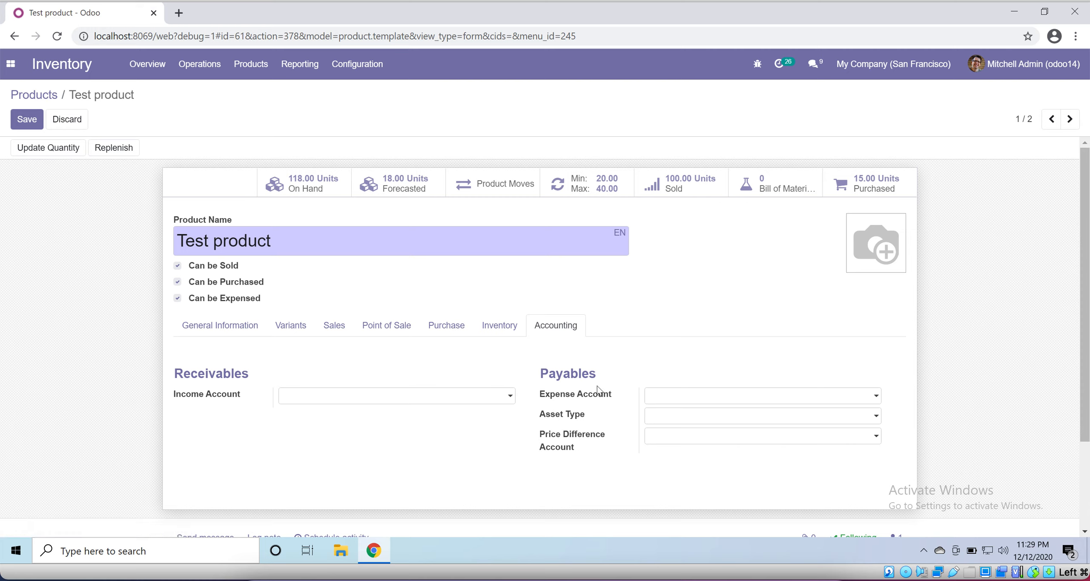
left_click(229, 326)
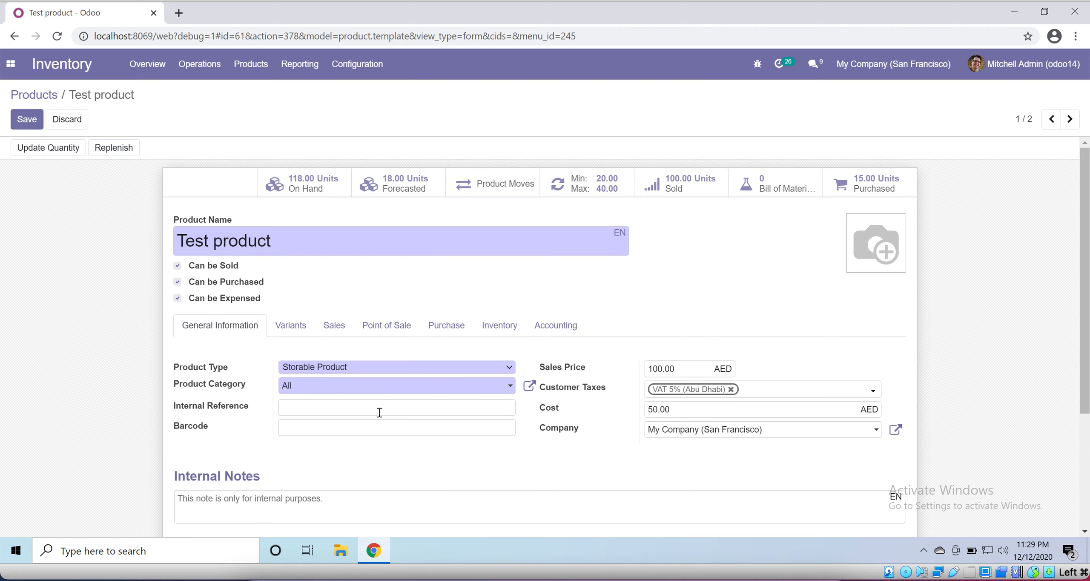
scroll(398, 429, "down", 1)
scroll(397, 428, "down", 4)
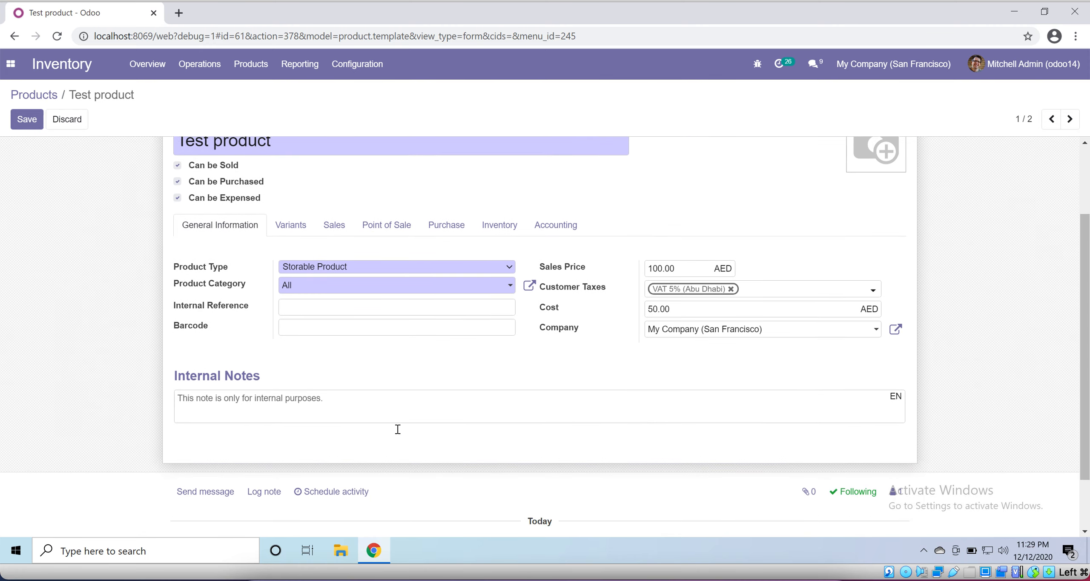
scroll(399, 423, "up", 2)
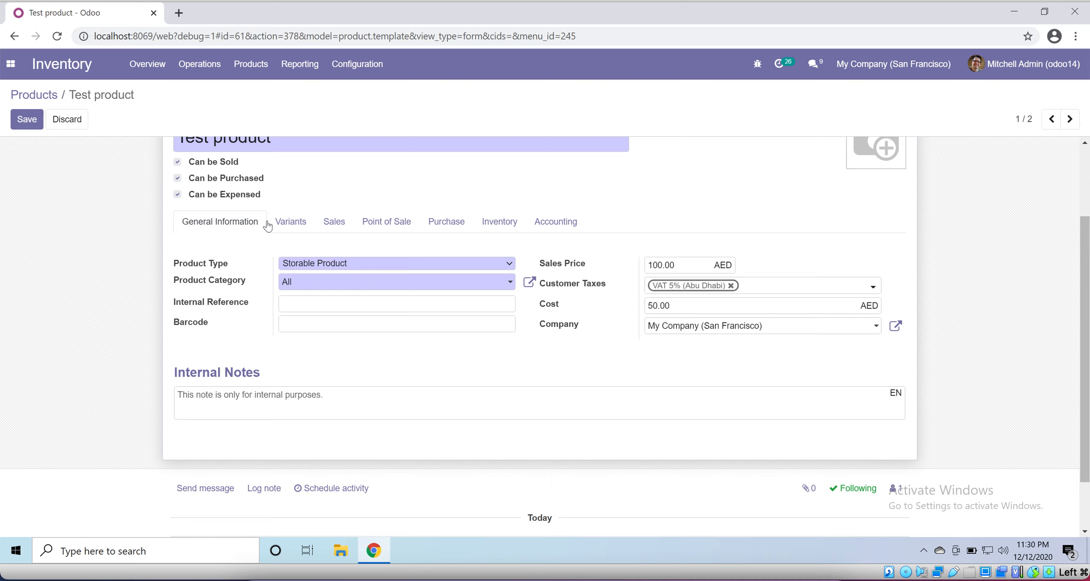
Review the variants, sales invoicing and point of sale settings of Test product.
left_click(284, 220)
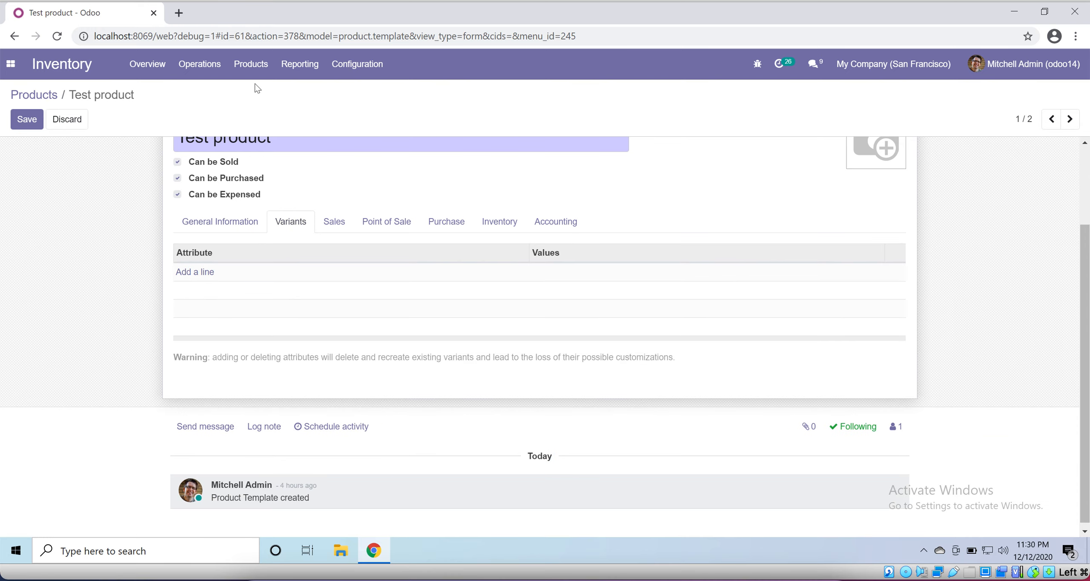
left_click(251, 64)
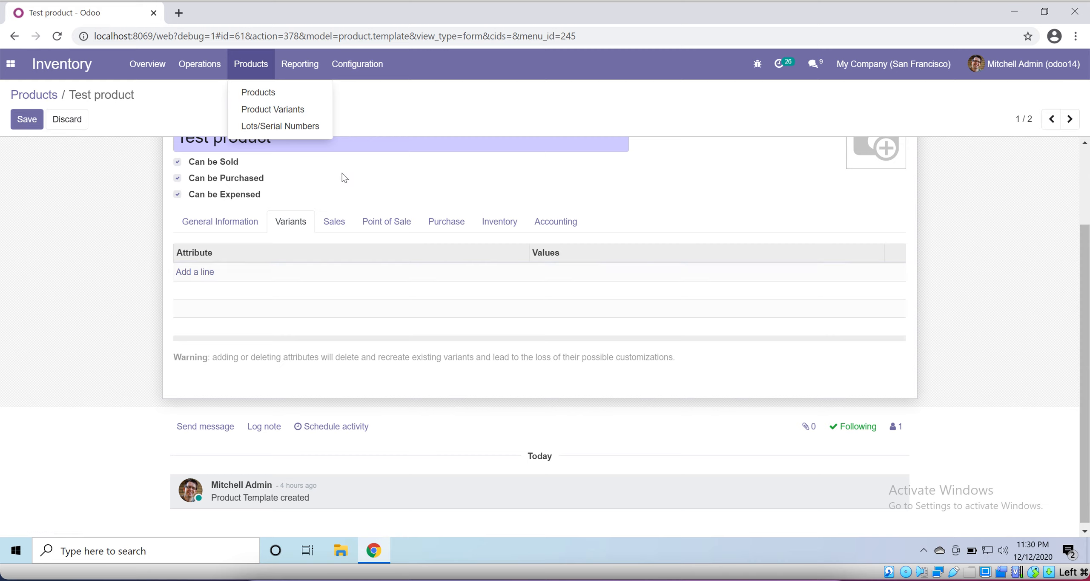
left_click(336, 220)
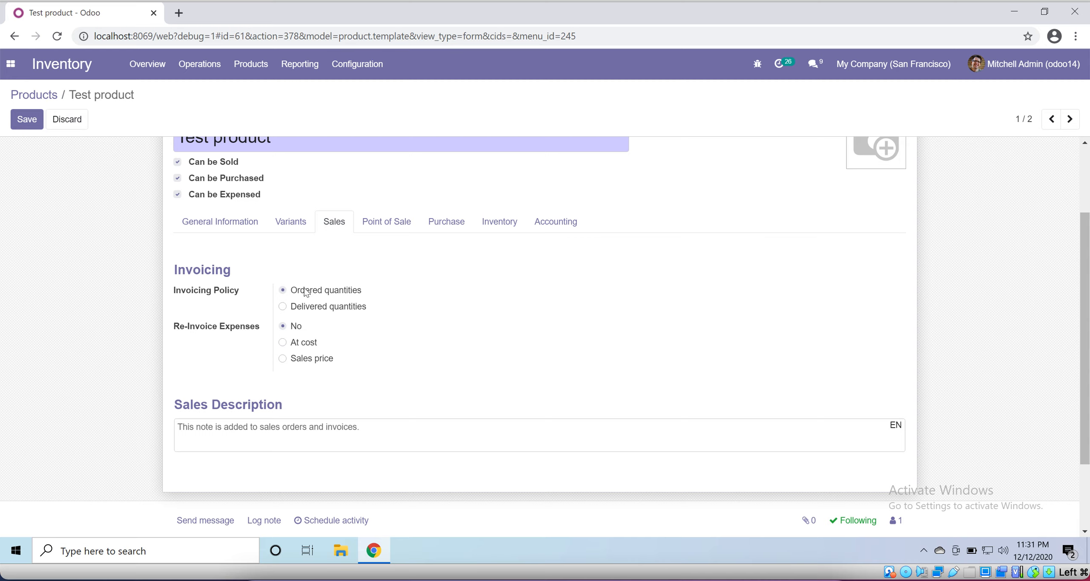
left_click(370, 221)
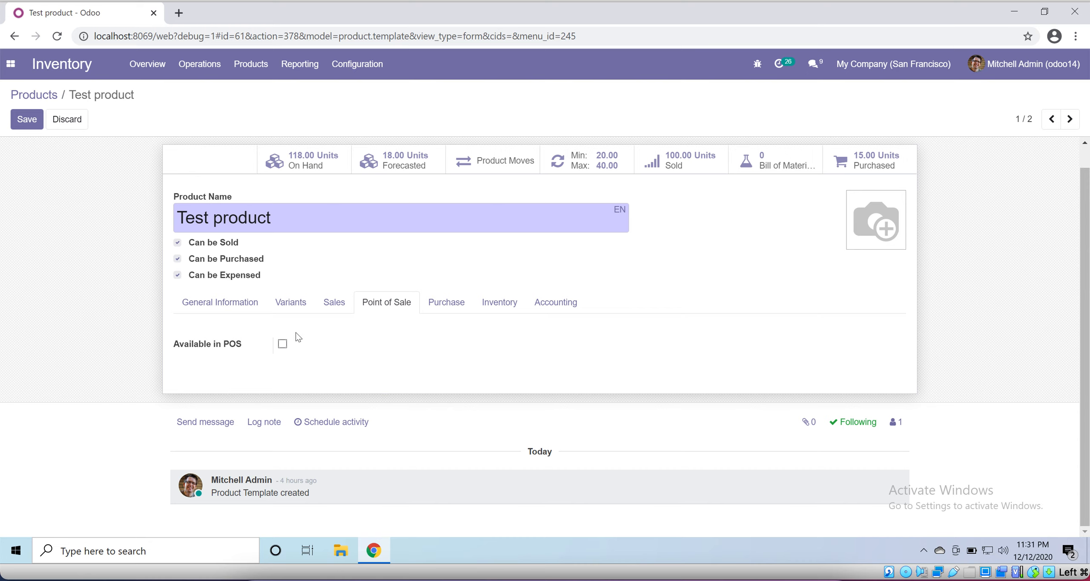
Review Test product's purchase settings, including its vendors, control policy and the available vendor tax options.
left_click(443, 306)
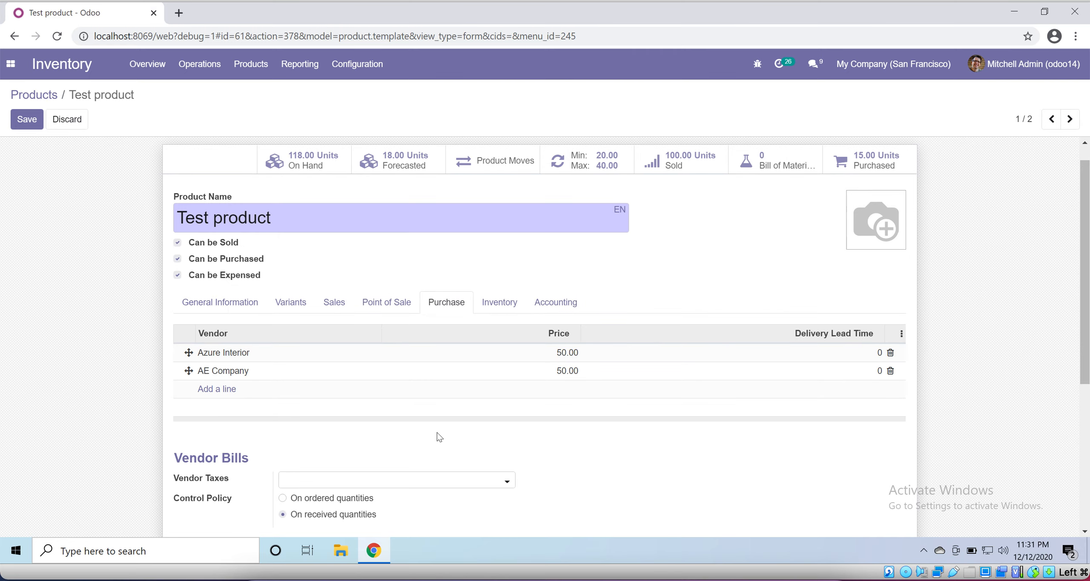
scroll(438, 436, "down", 1)
scroll(439, 435, "down", 5)
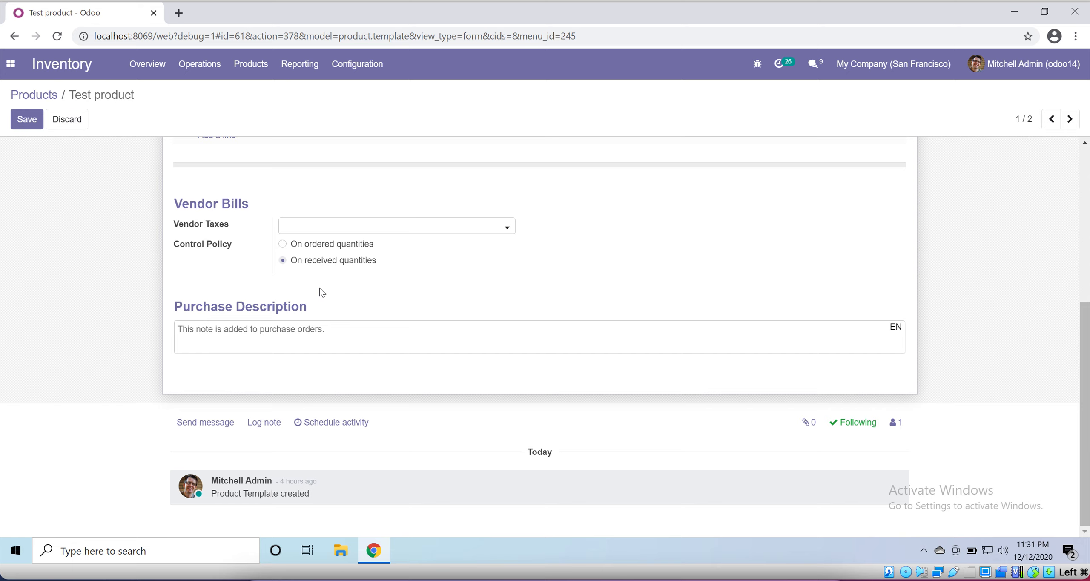
scroll(284, 307, "up", 2)
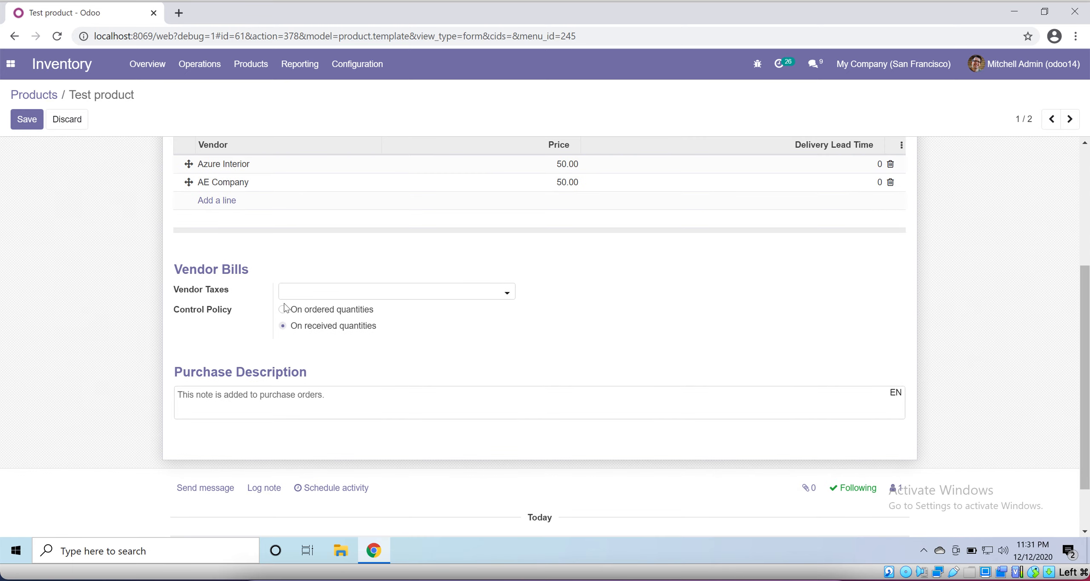
left_click(496, 297)
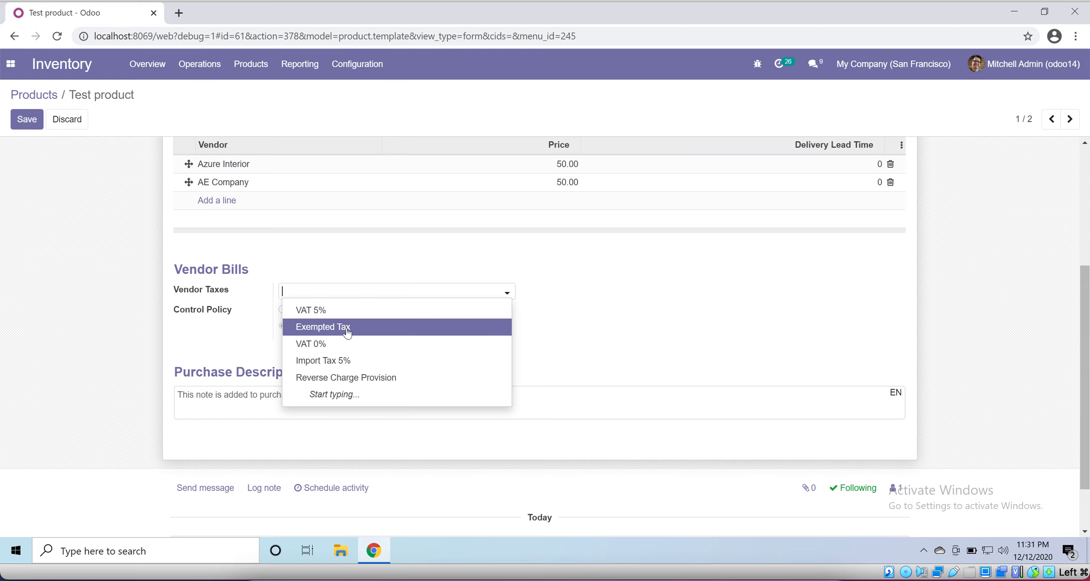
left_click(667, 319)
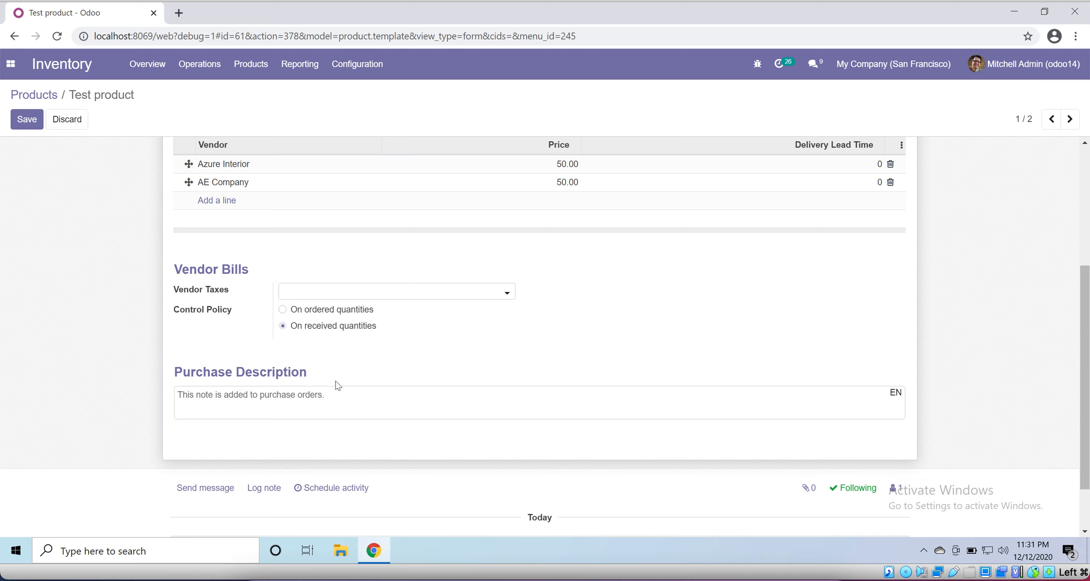
scroll(252, 407, "up", 3)
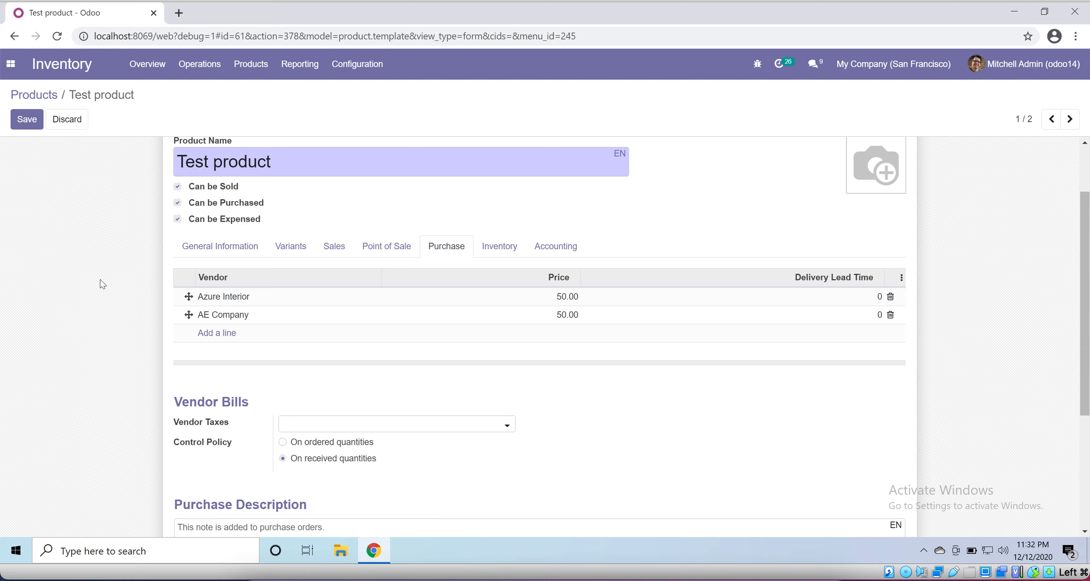
Review Test product's inventory settings for routes, logistics, traceability and counterpart locations.
left_click(510, 251)
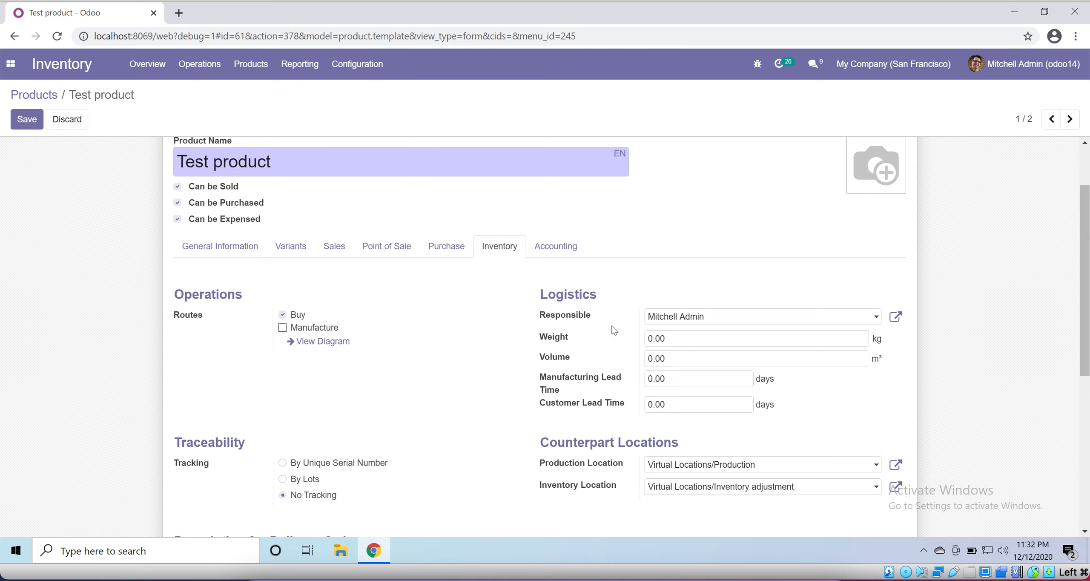
scroll(617, 329, "down", 1)
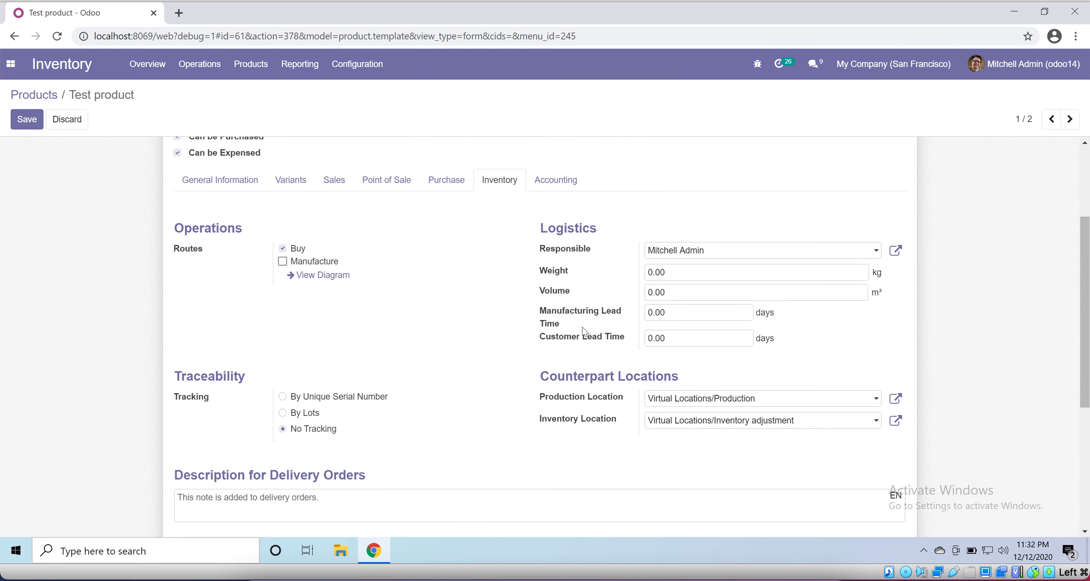
mouse_move(612, 317)
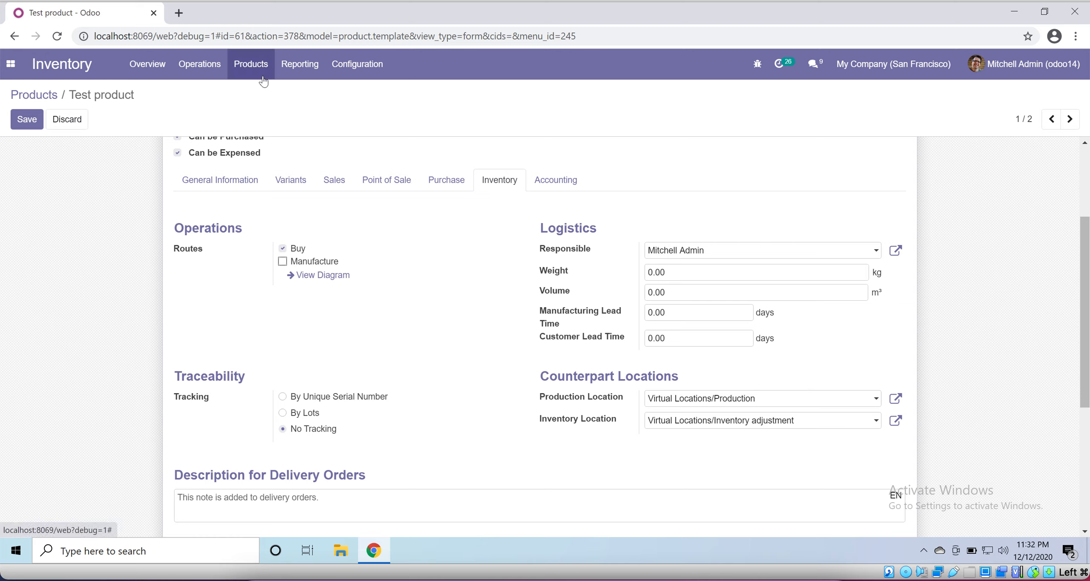
Set Test product's income account to 401100 Sales Account in its accounting settings.
left_click(250, 64)
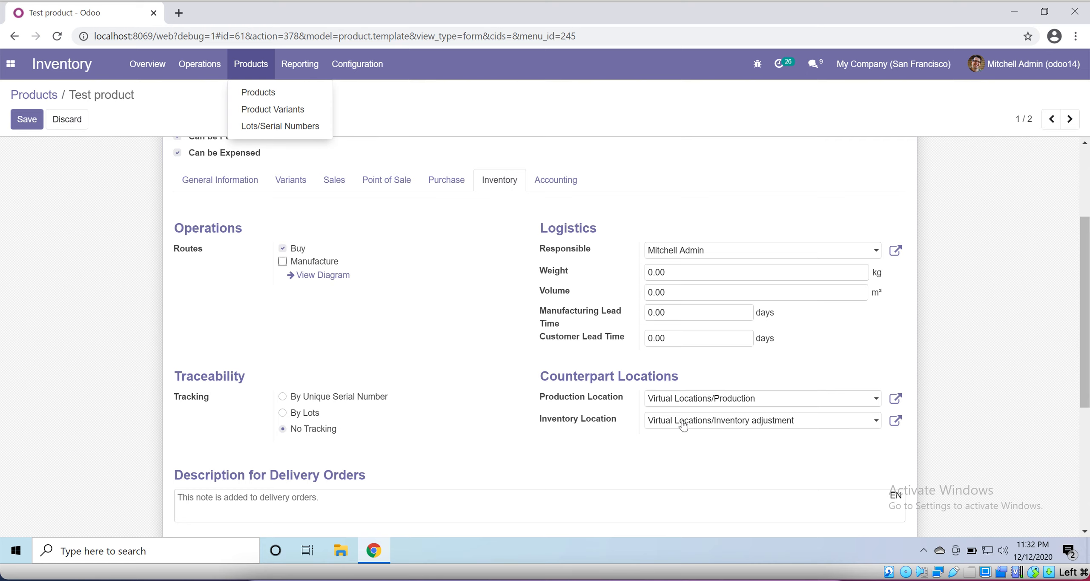
scroll(494, 361, "up", 3)
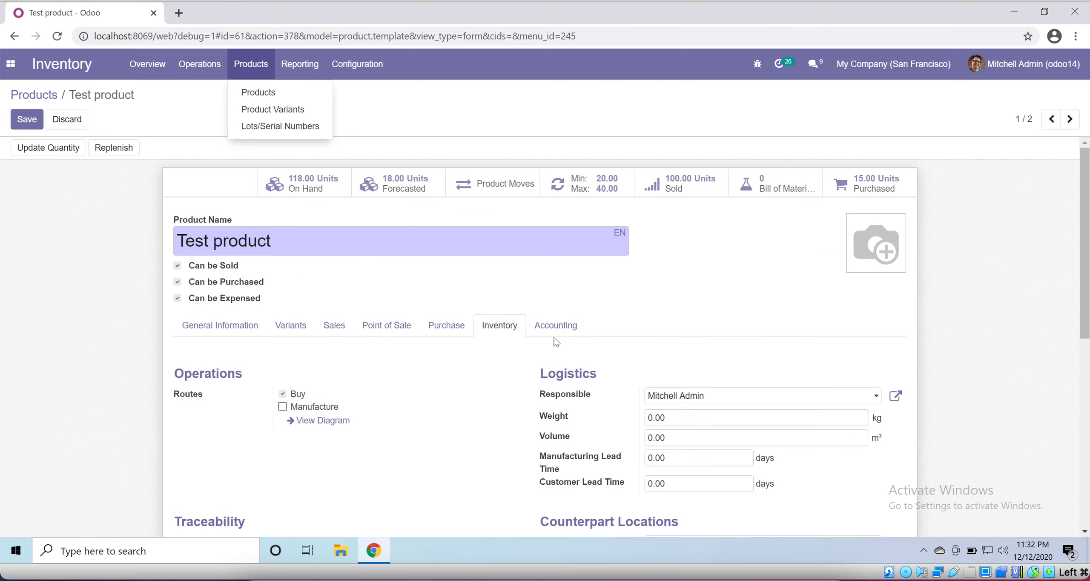
left_click(555, 324)
scroll(512, 414, "down", 2)
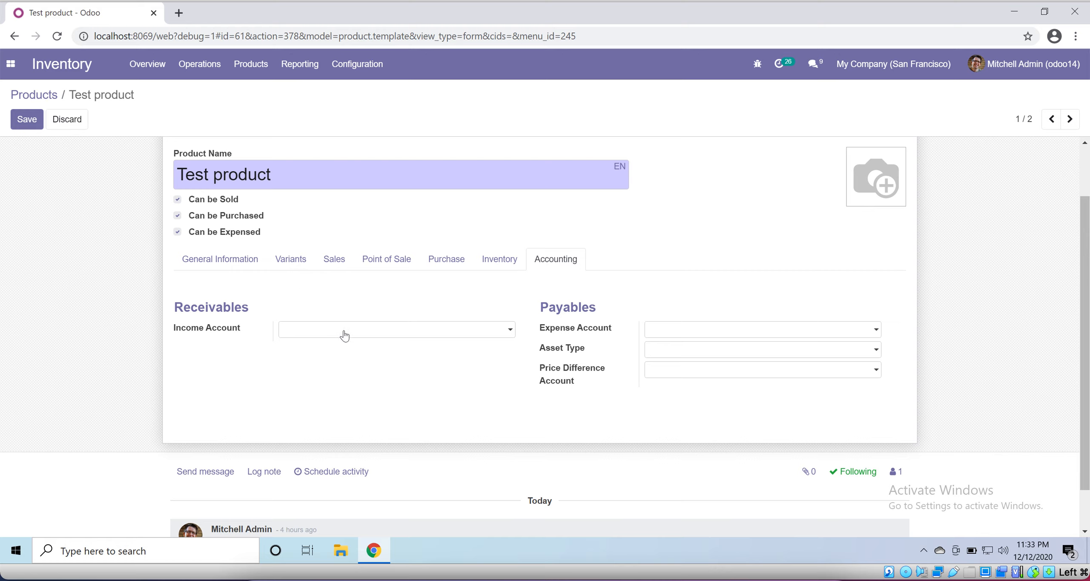
left_click(357, 335)
type("sale")
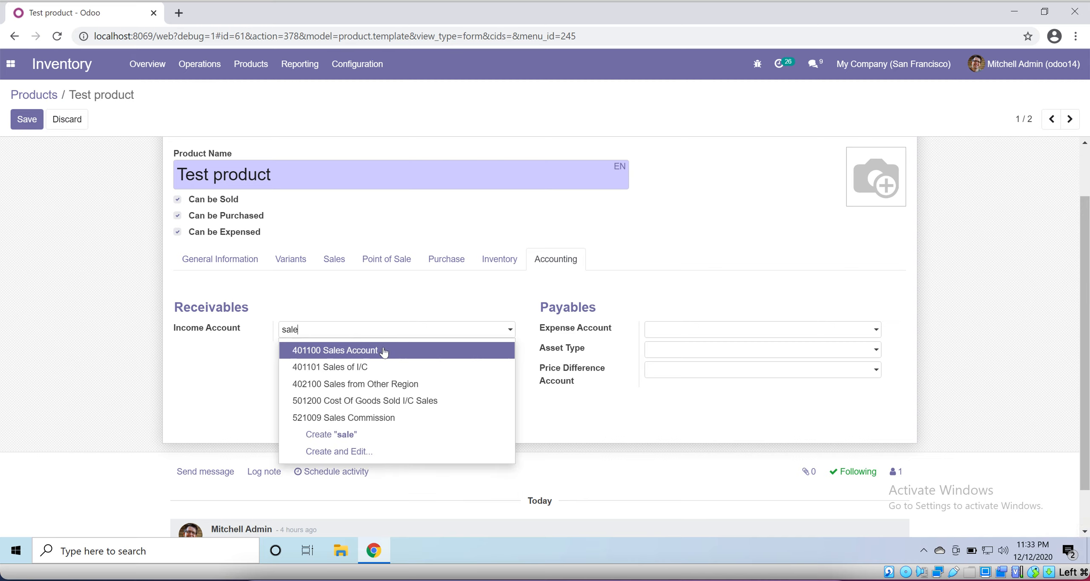
left_click(385, 350)
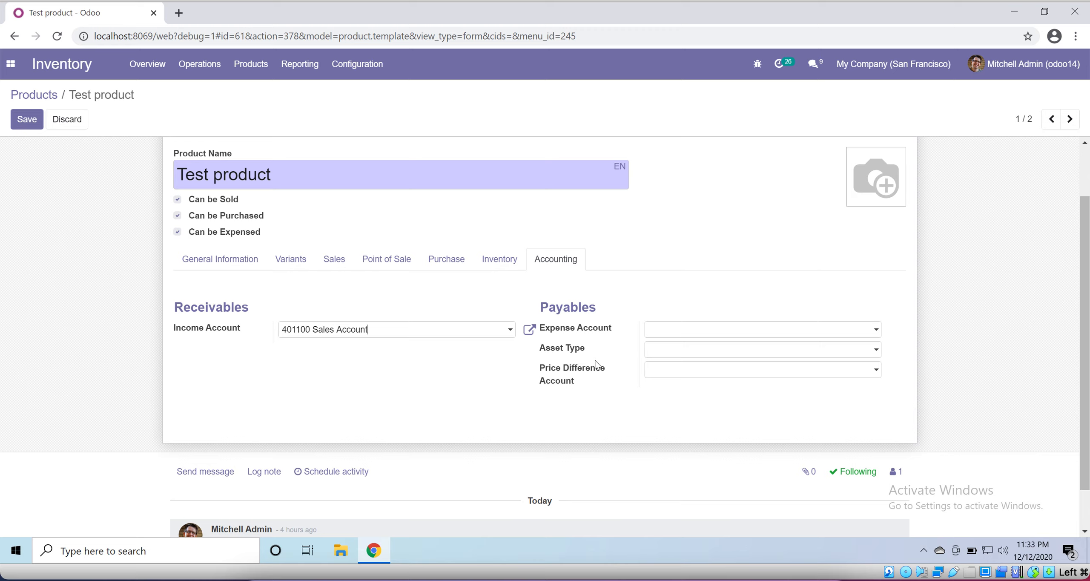
Review the asset type and price difference account options of Test product, then return to its general information.
left_click(680, 350)
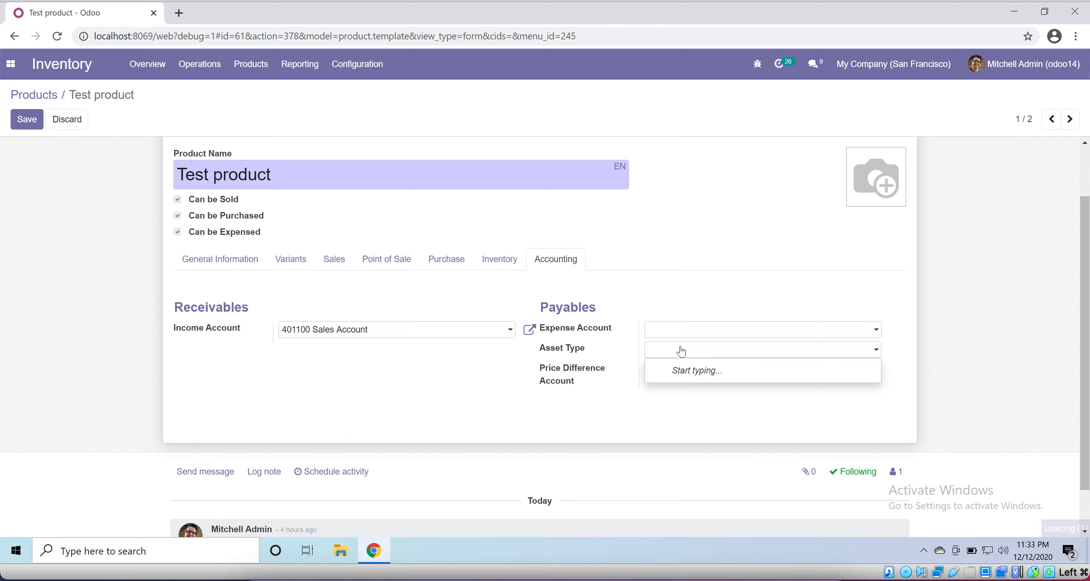
left_click(620, 412)
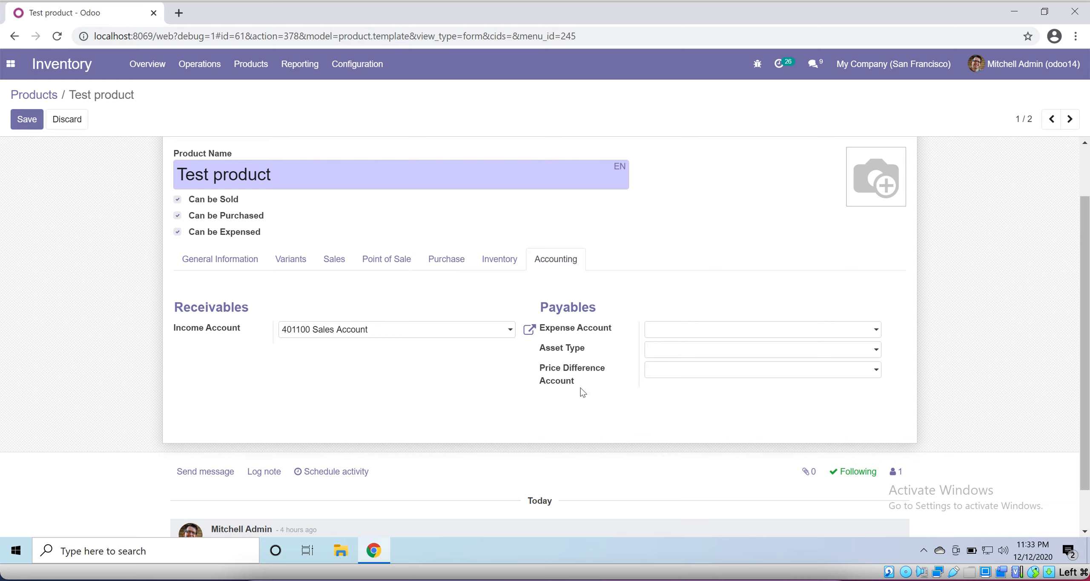
left_click(689, 377)
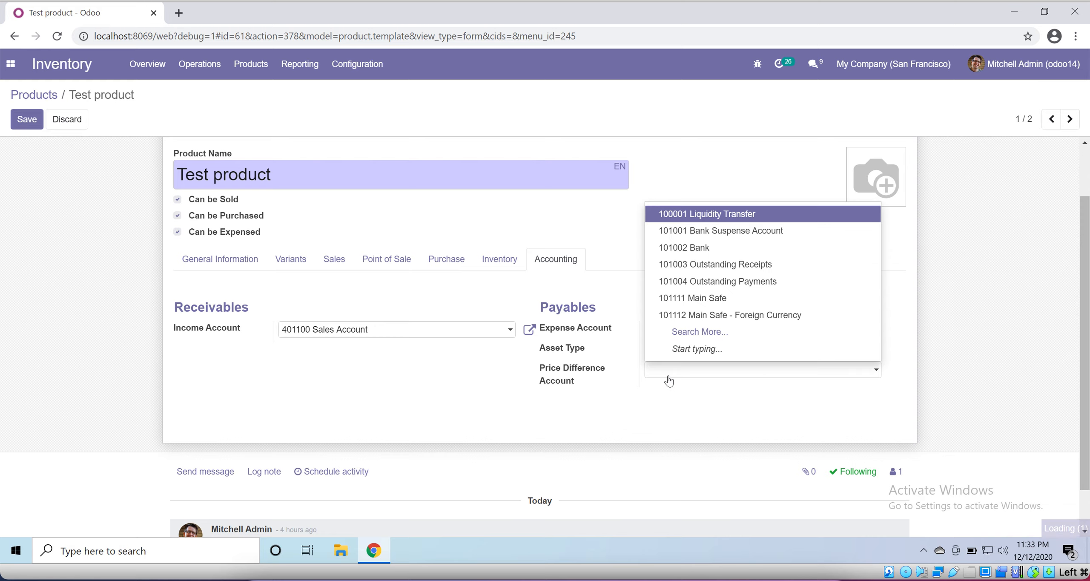
left_click(441, 402)
left_click(217, 259)
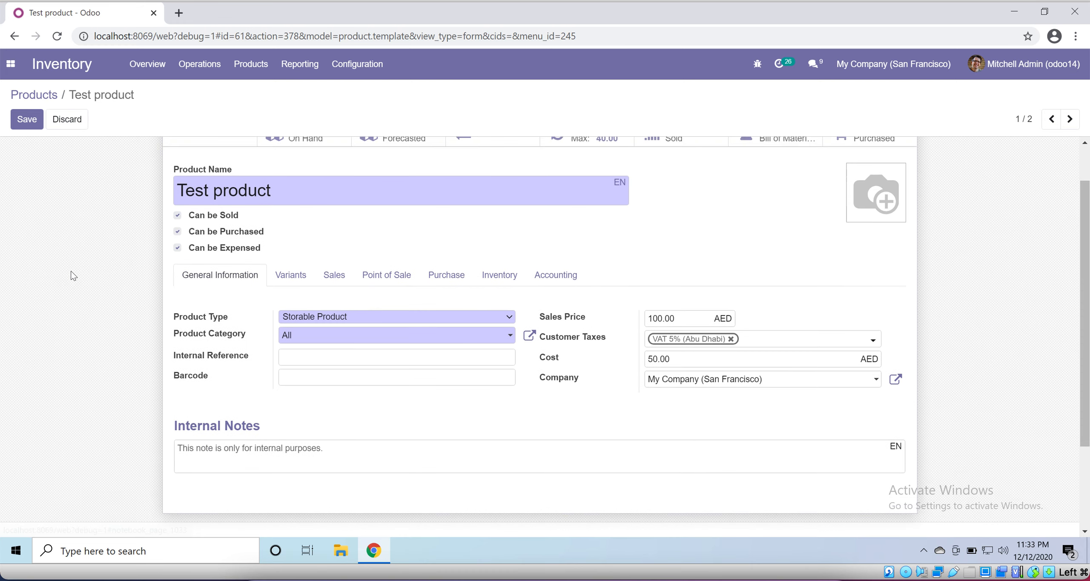
Open the Lots/Serial Numbers list, discarding the unsaved changes to Test product.
scroll(72, 276, "up", 2)
left_click(251, 64)
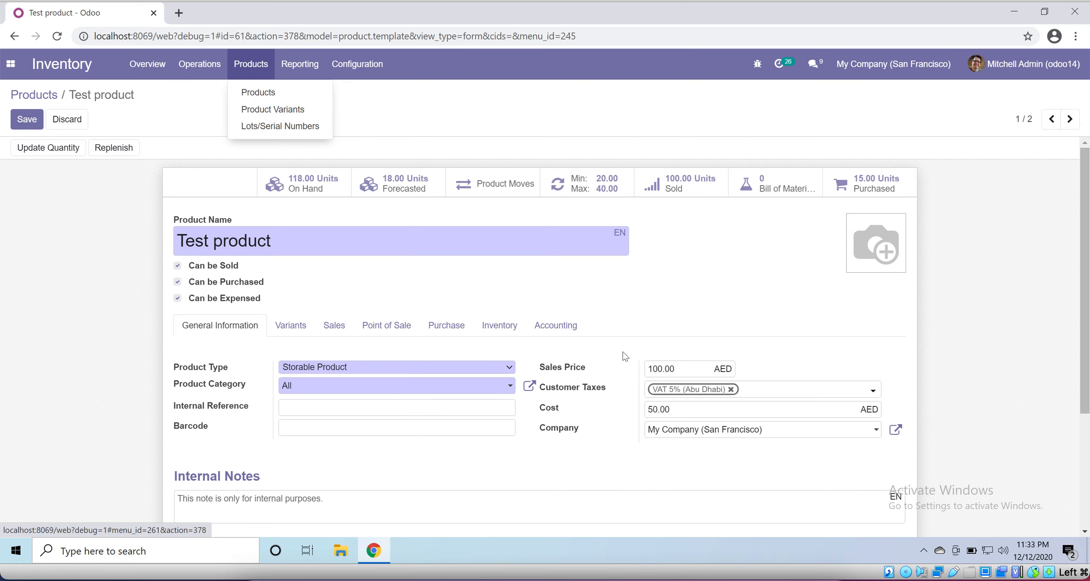
left_click(274, 124)
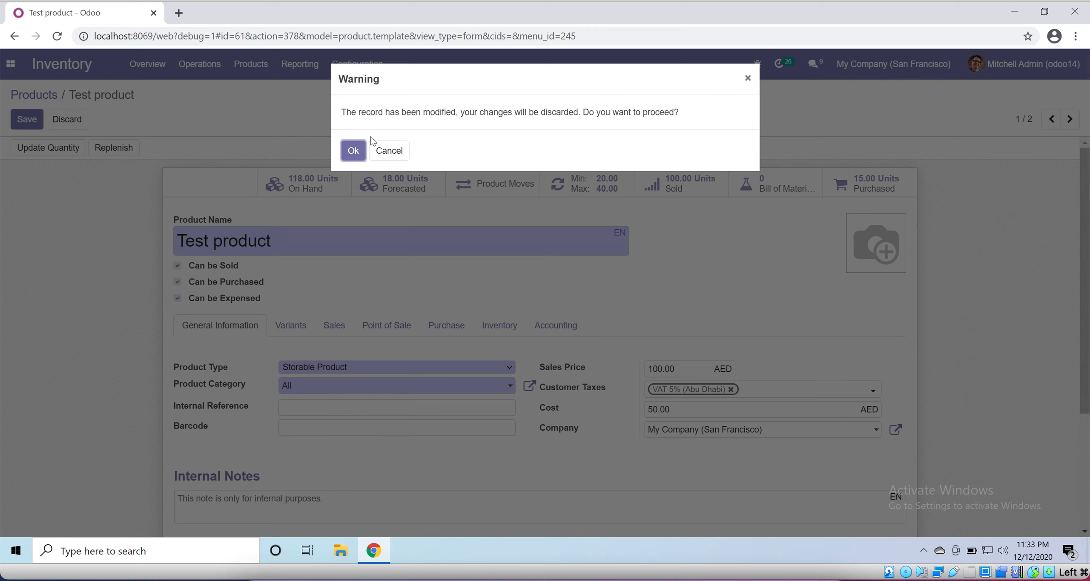
left_click(355, 152)
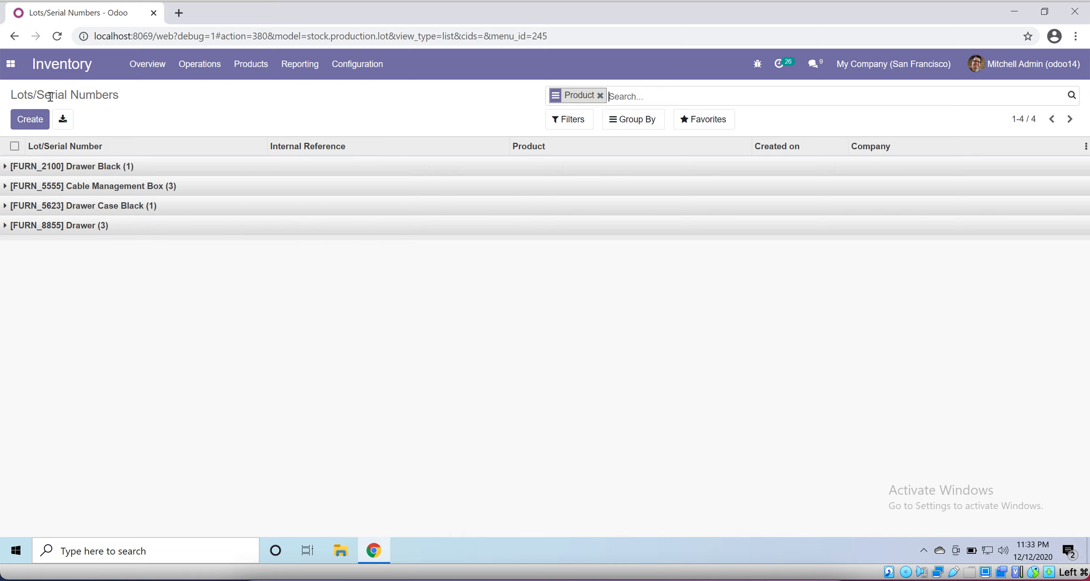
Expand the Drawer Black, Cable Management Box and Drawer Case Black groups to view their lot and serial numbers.
left_click(73, 169)
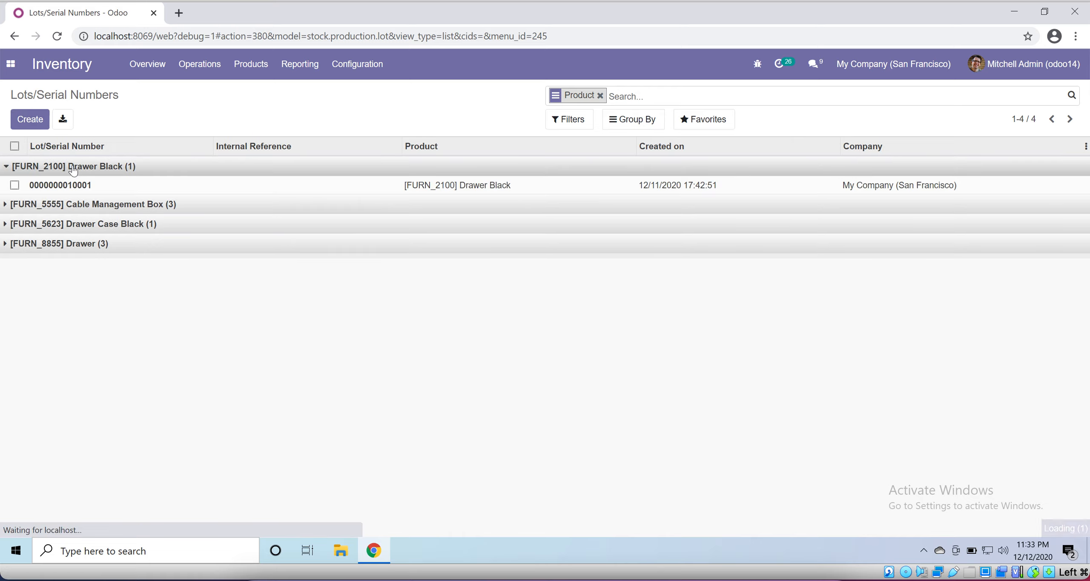
left_click(62, 206)
left_click(93, 285)
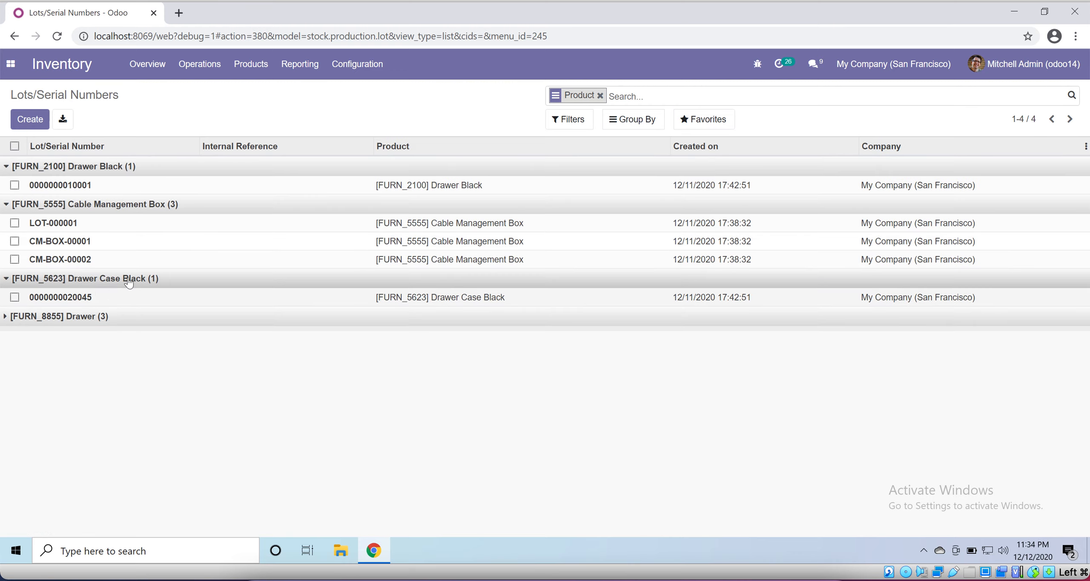
Open lot CM-BOX-00001 and examine its editable fields and description, leaving edit mode without saving.
left_click(60, 247)
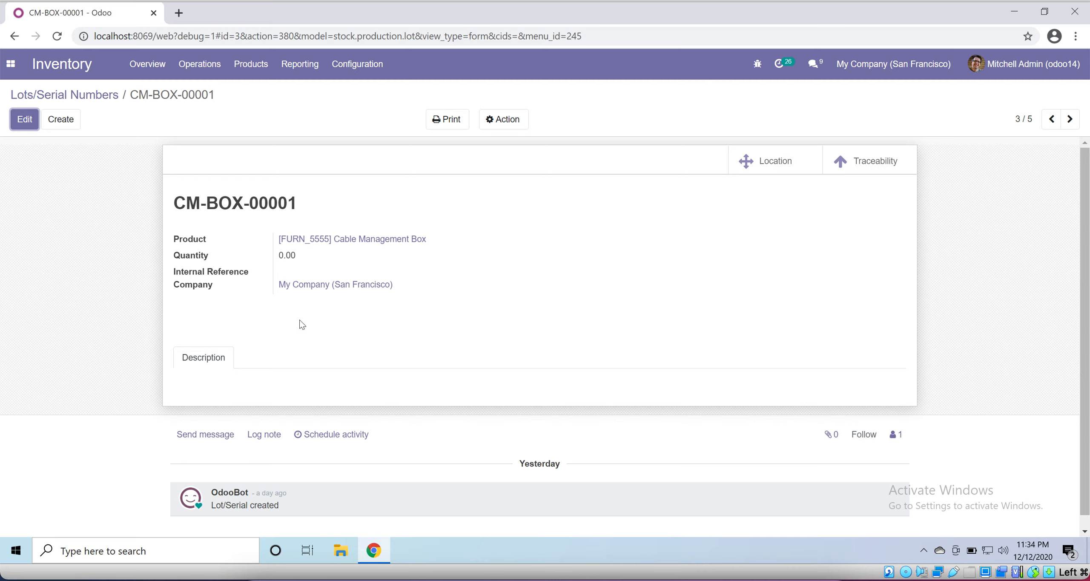
triple_click(209, 198)
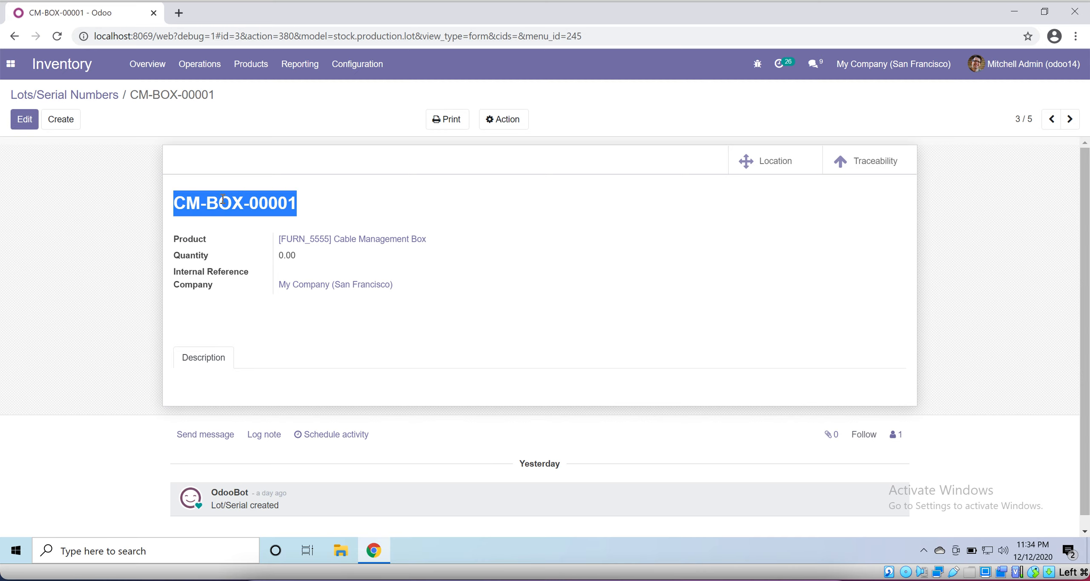
left_click(27, 121)
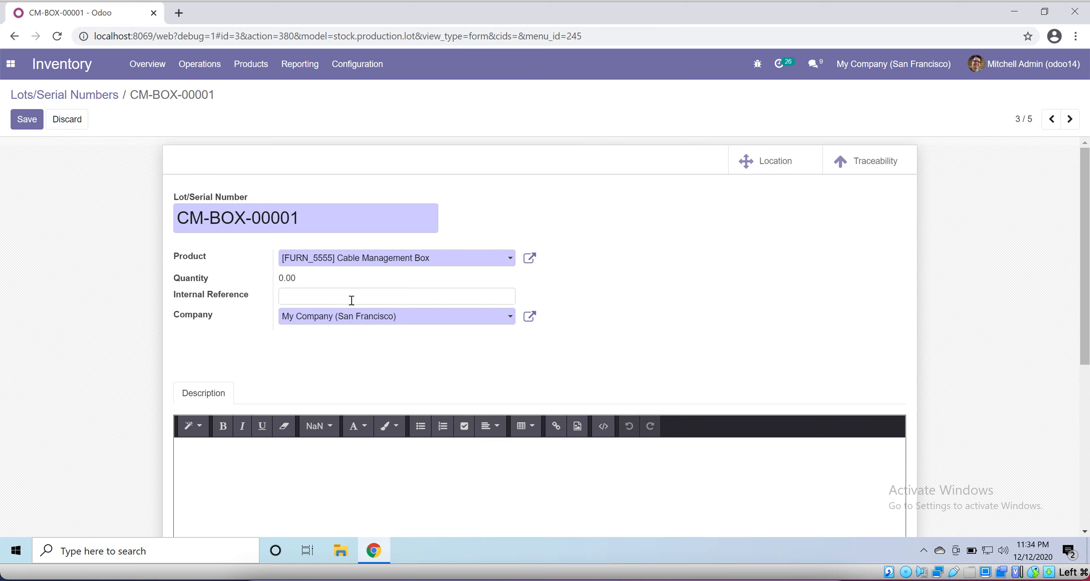
scroll(222, 355, "down", 5)
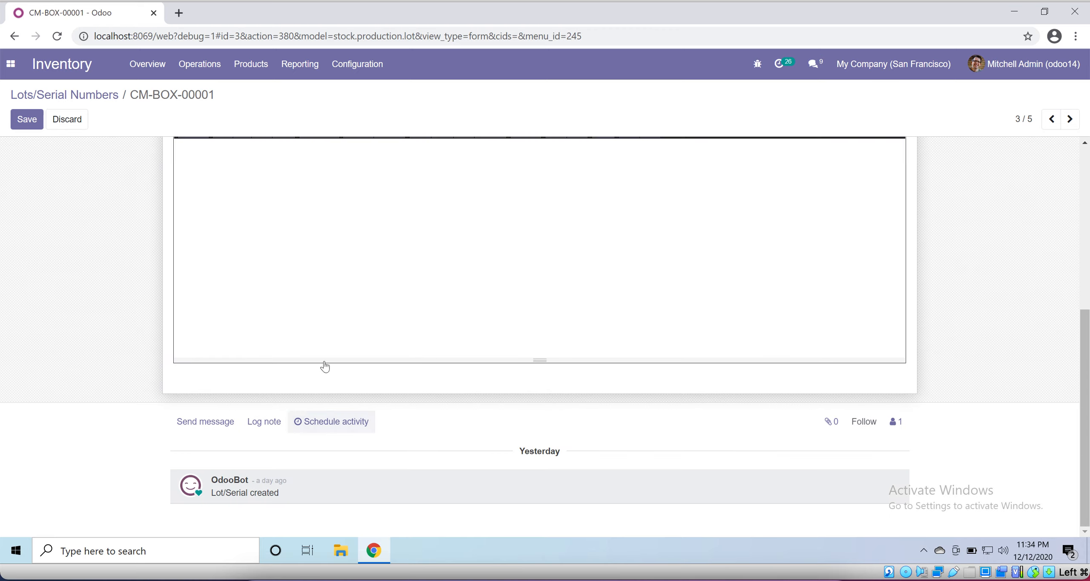
scroll(237, 335, "up", 5)
left_click(58, 123)
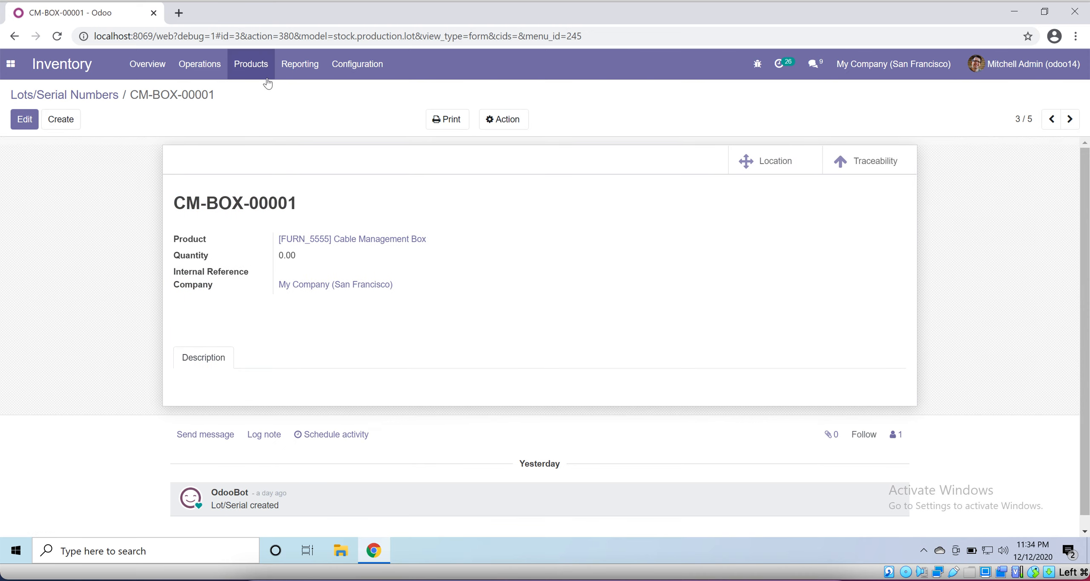
Search the product list for "test" without the default filter and open Test product.
left_click(266, 79)
left_click(279, 101)
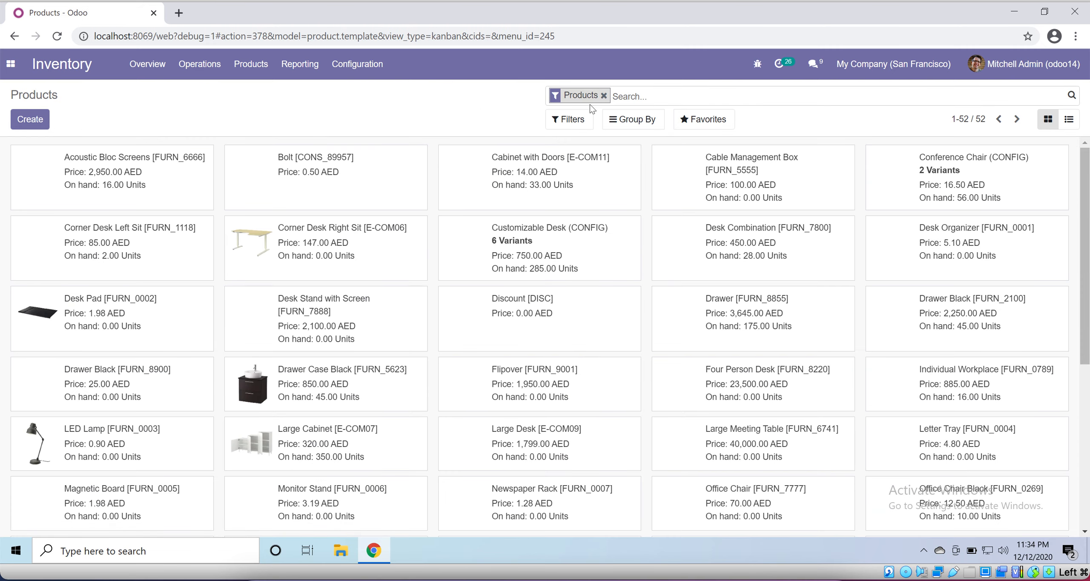
key("BackSpace")
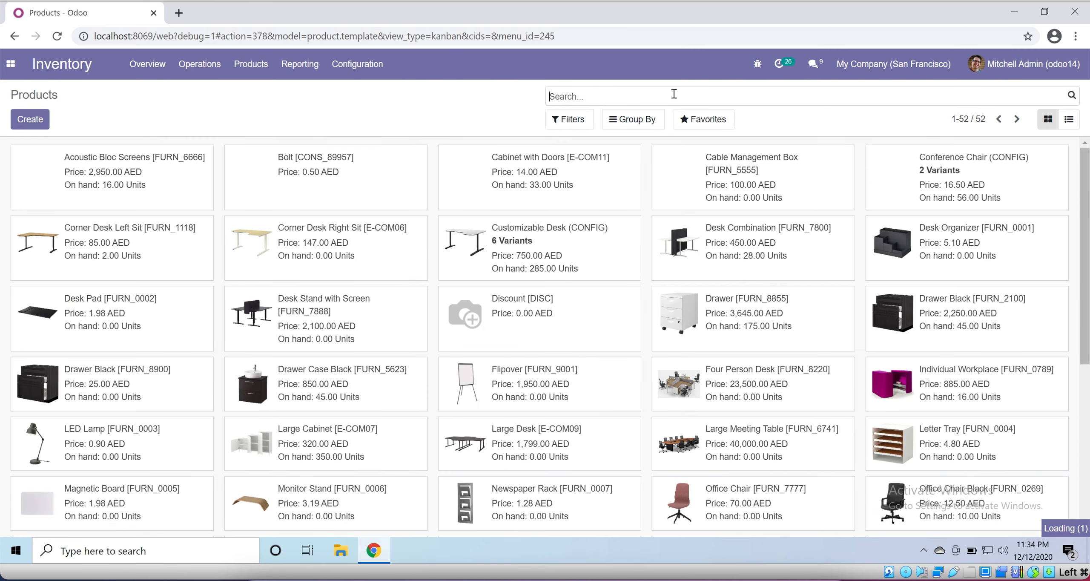
type("tes")
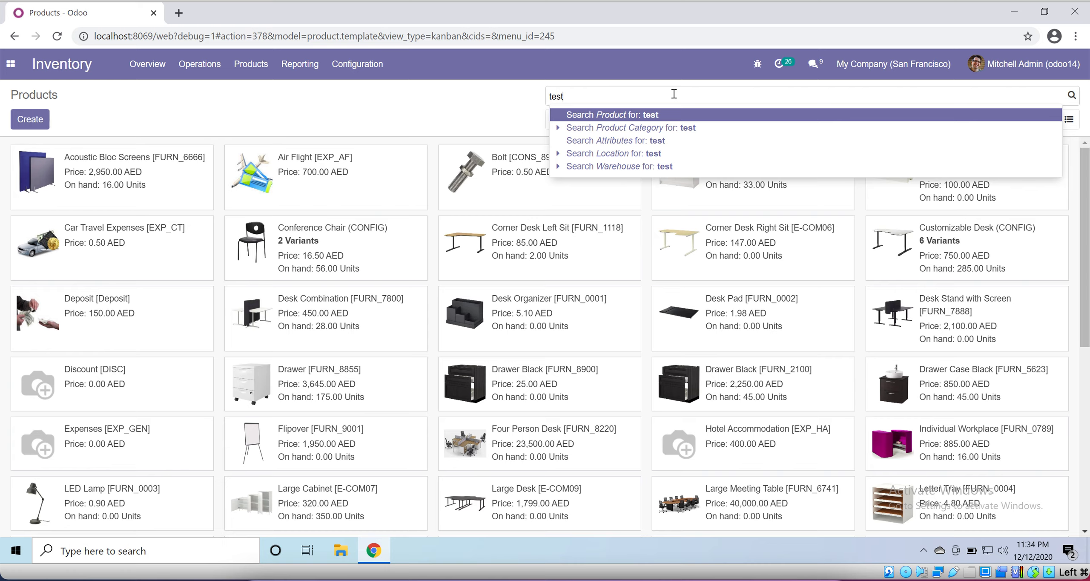
type("t")
key("Return")
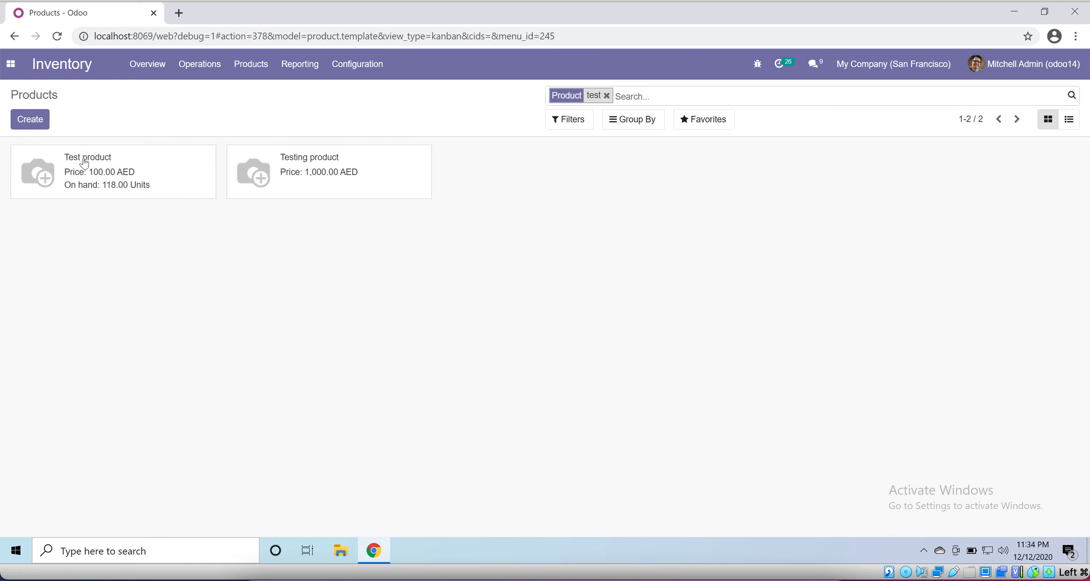
left_click(85, 163)
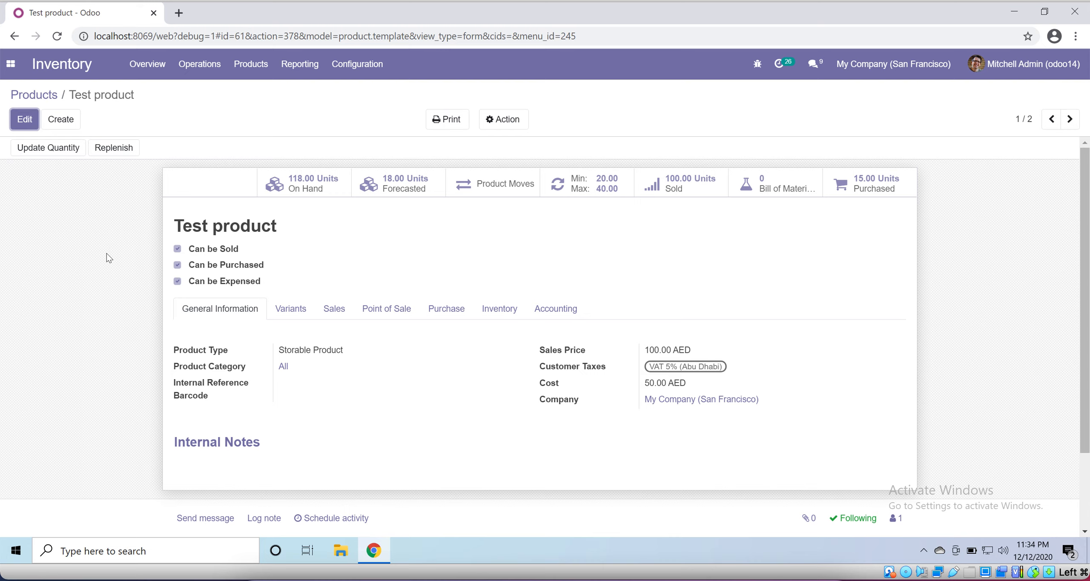
Edit Test product and set its inventory tracking to By Unique Serial Number, acknowledging the warning.
left_click(30, 126)
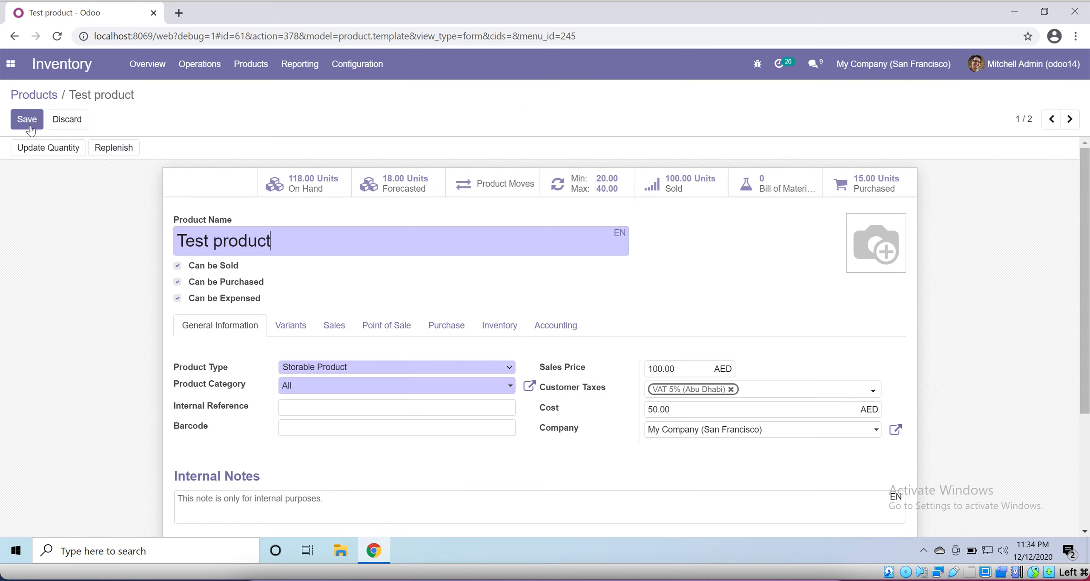
scroll(192, 240, "down", 4)
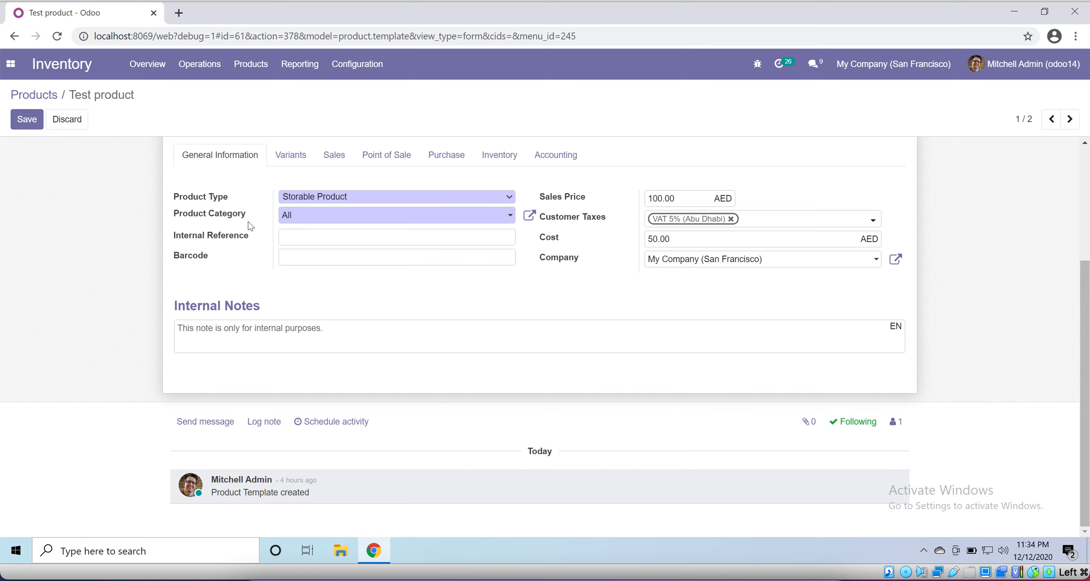
left_click(482, 167)
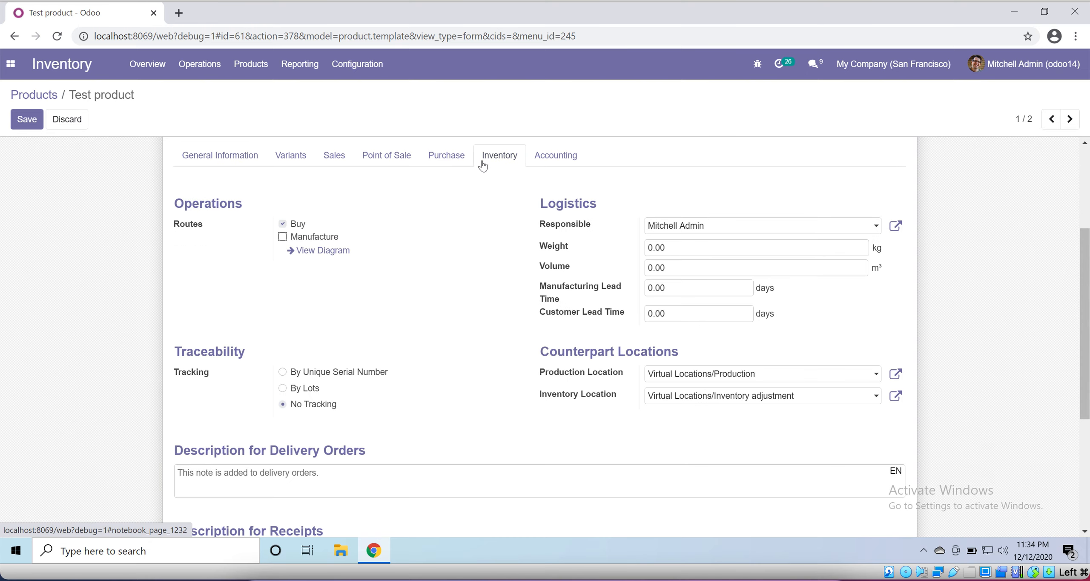
left_click(283, 373)
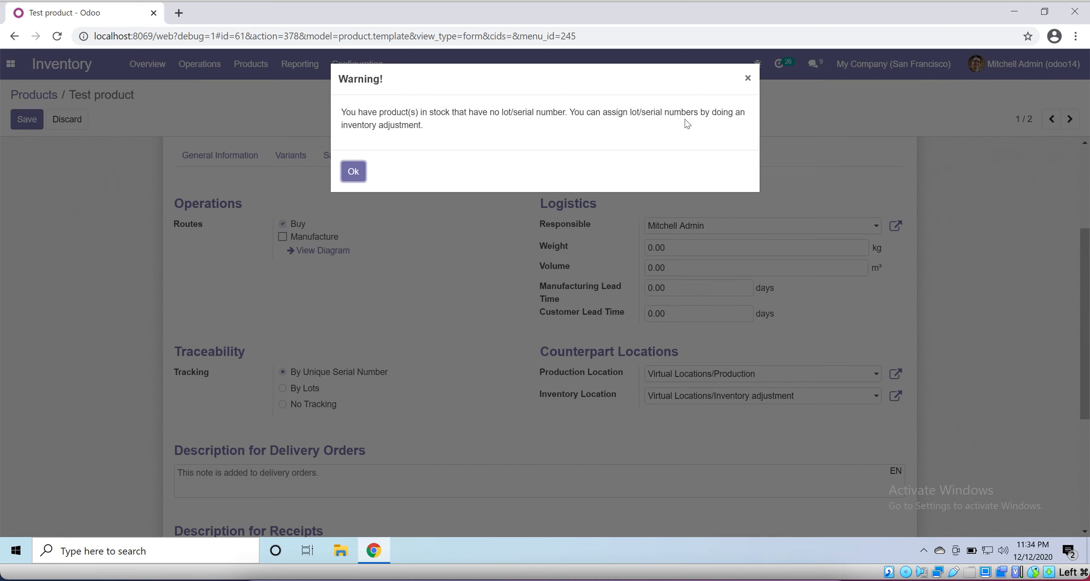
left_click(364, 168)
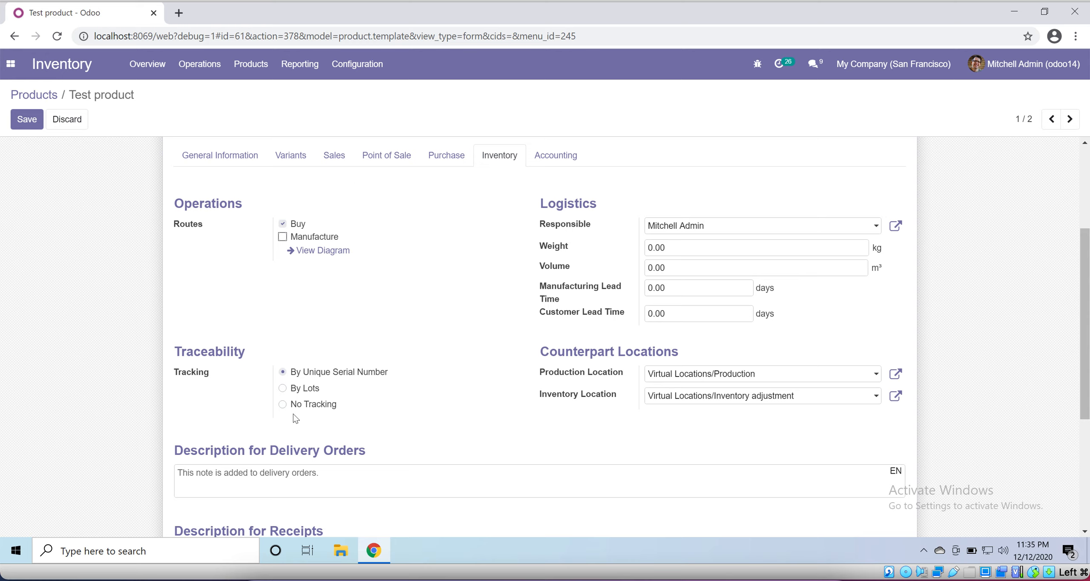
Try tracking Test product By Lots, return it to No Tracking and discard the edits.
left_click(282, 388)
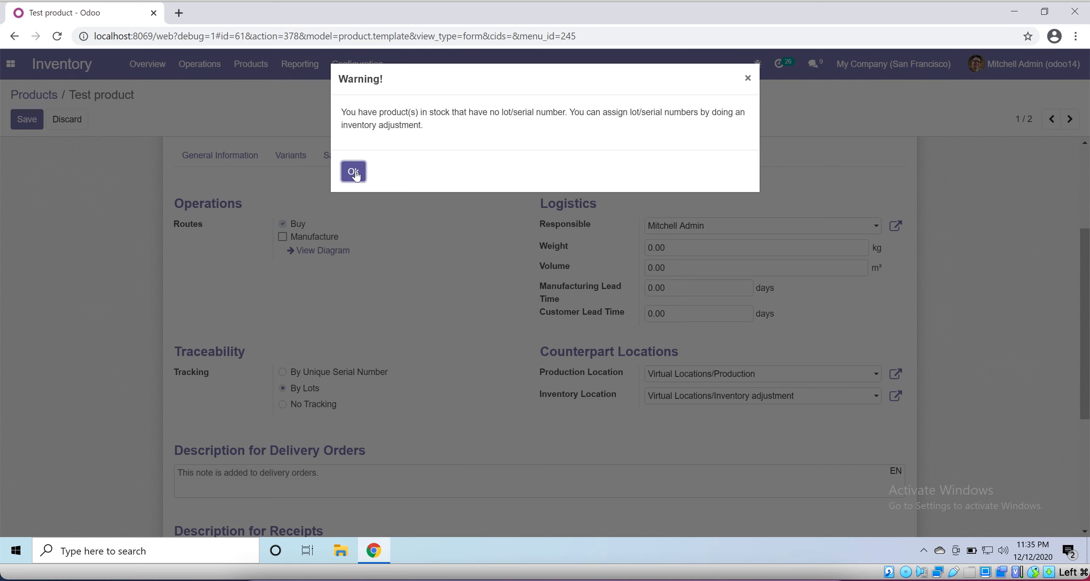
left_click(353, 172)
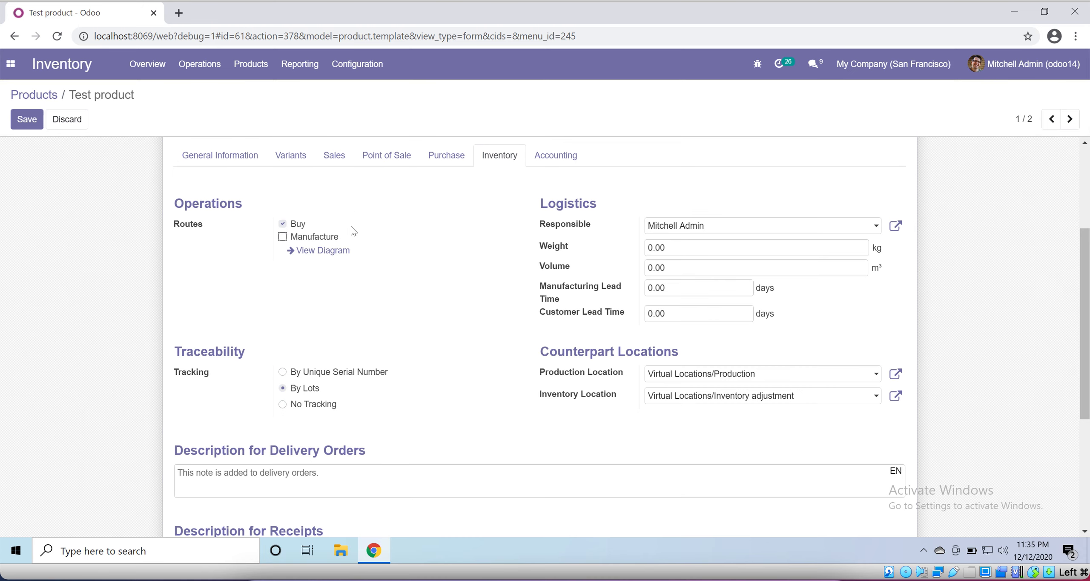
left_click(284, 405)
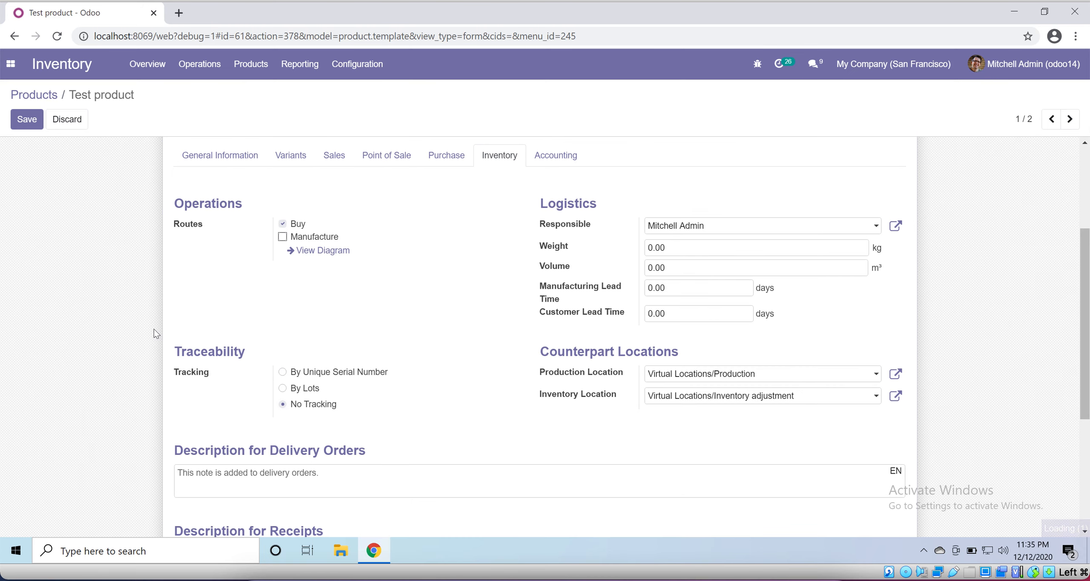
scroll(153, 328, "up", 4)
left_click(69, 125)
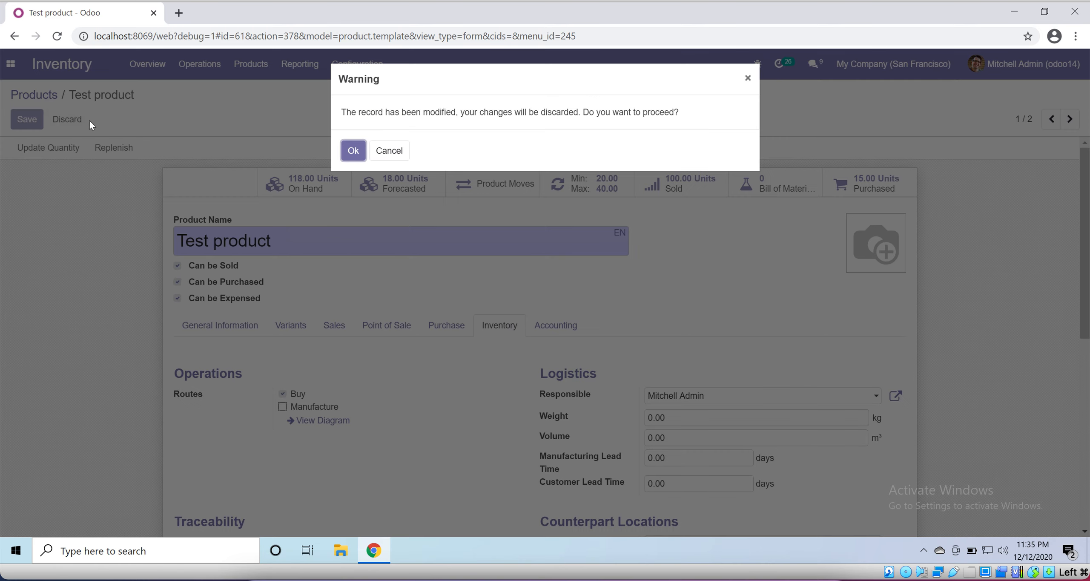
left_click(362, 156)
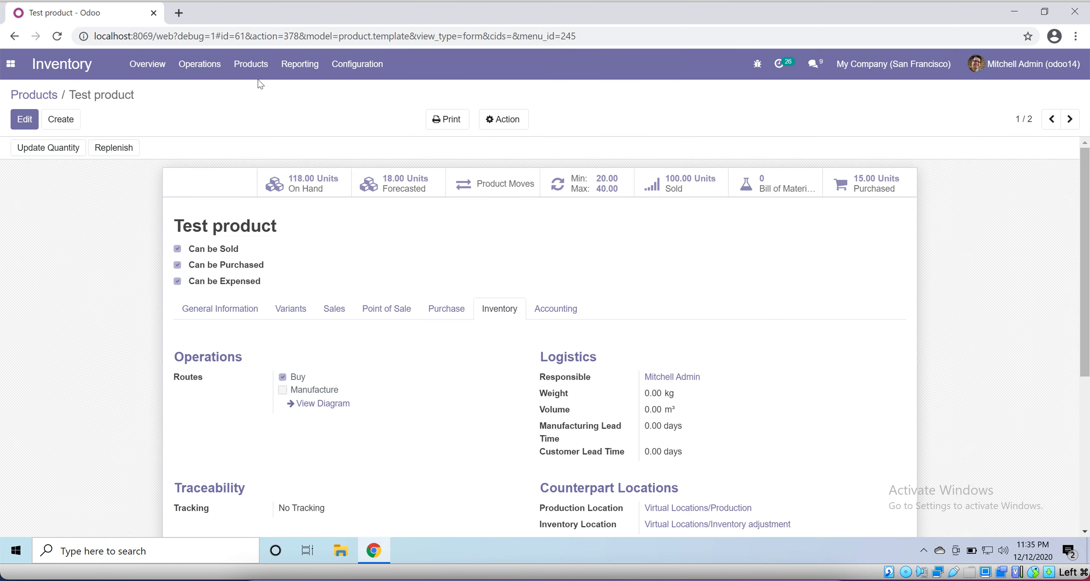
Create a new lot/serial number record and prefix its generated number with "Lot-" so it reads Lot-0000002.
left_click(256, 72)
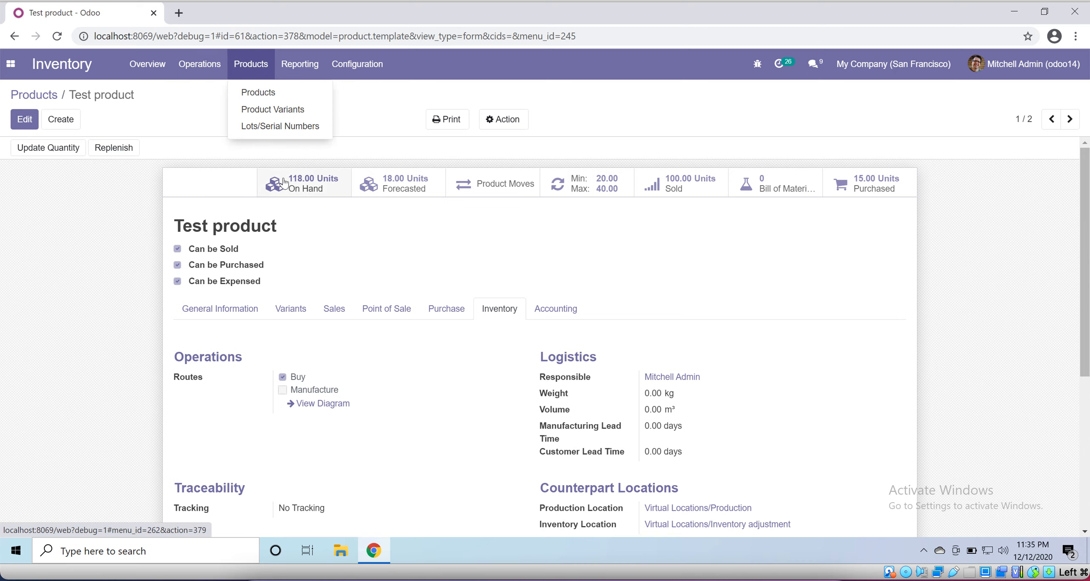
left_click(272, 123)
left_click(37, 118)
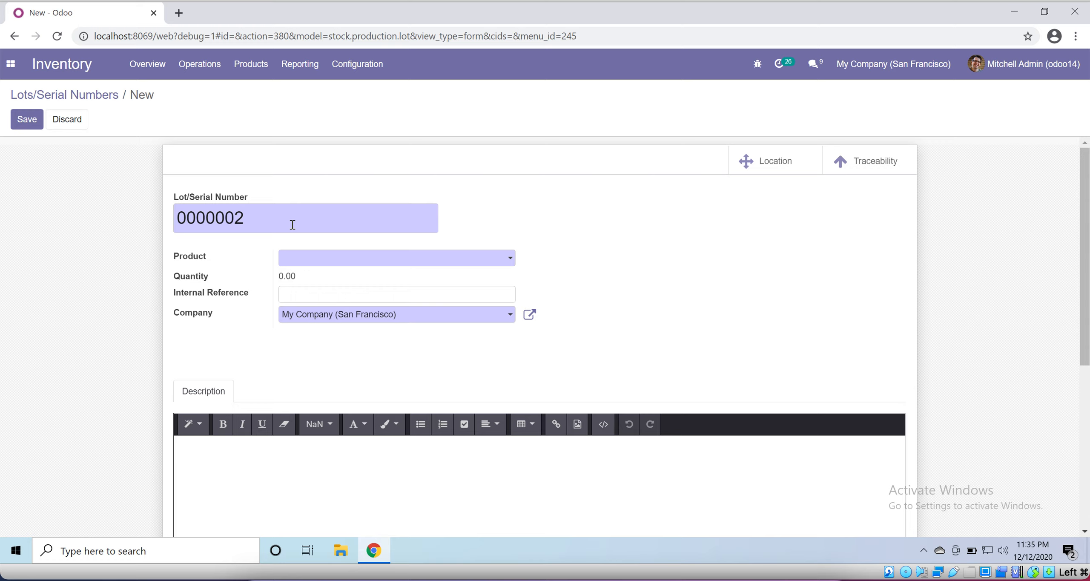
key("Left")
type("Lot")
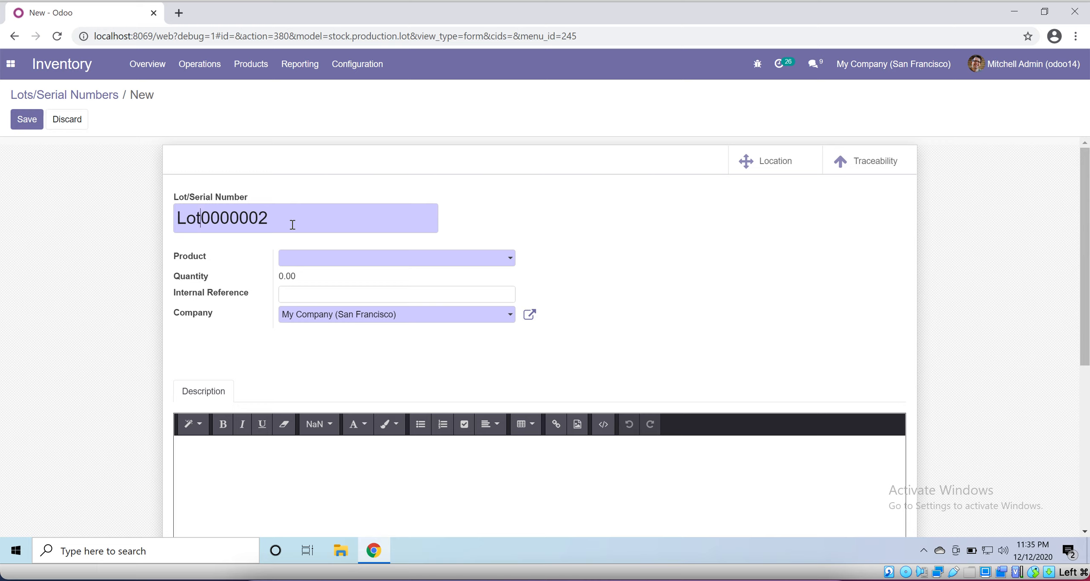
type("-")
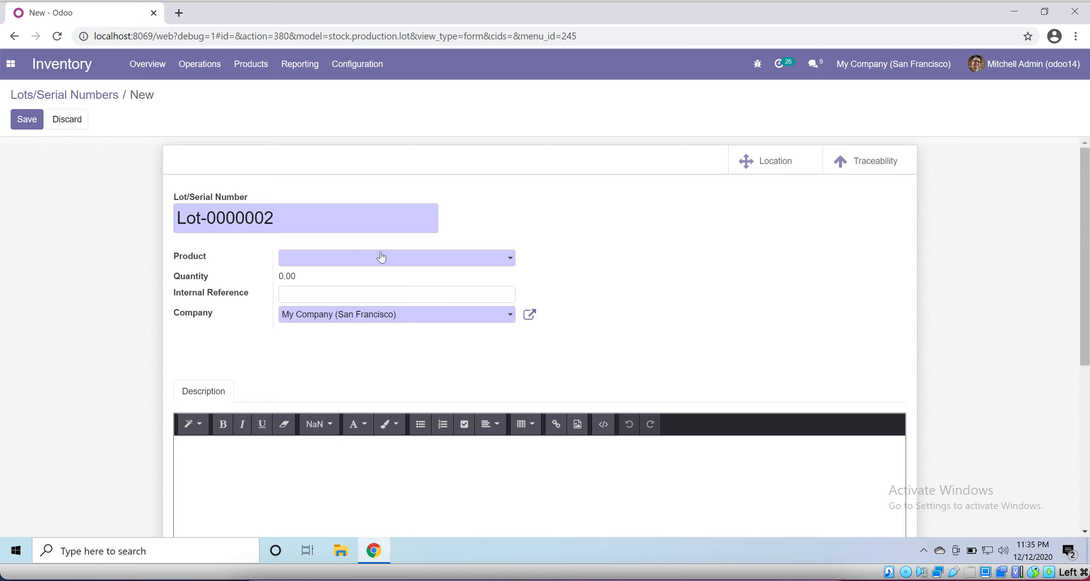
Look for "test" as the lot's product, assign [FURN_8522] Table Top instead, and save the record.
left_click(386, 259)
type("test")
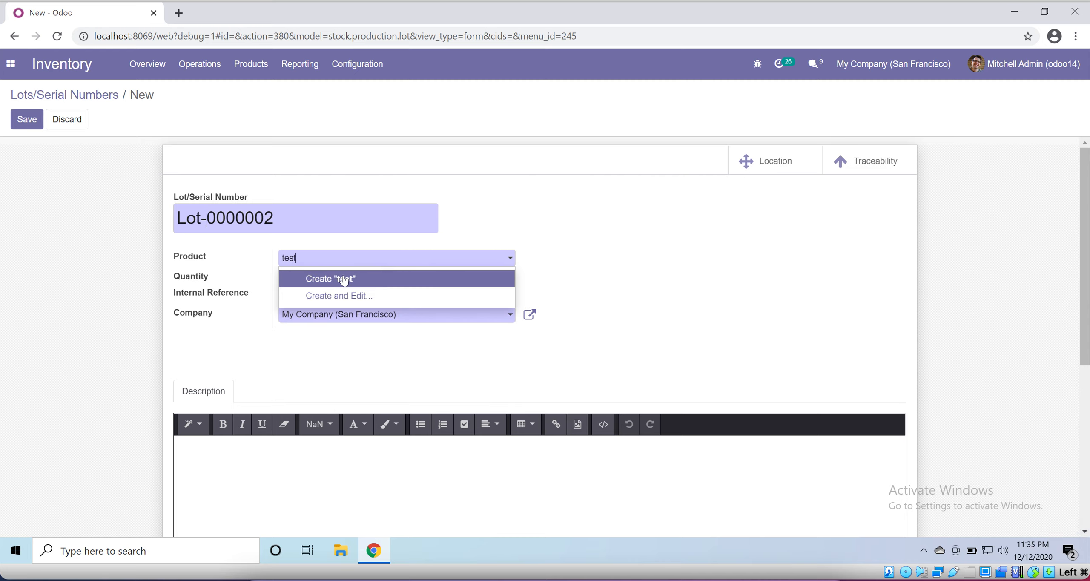
key("BackSpace")
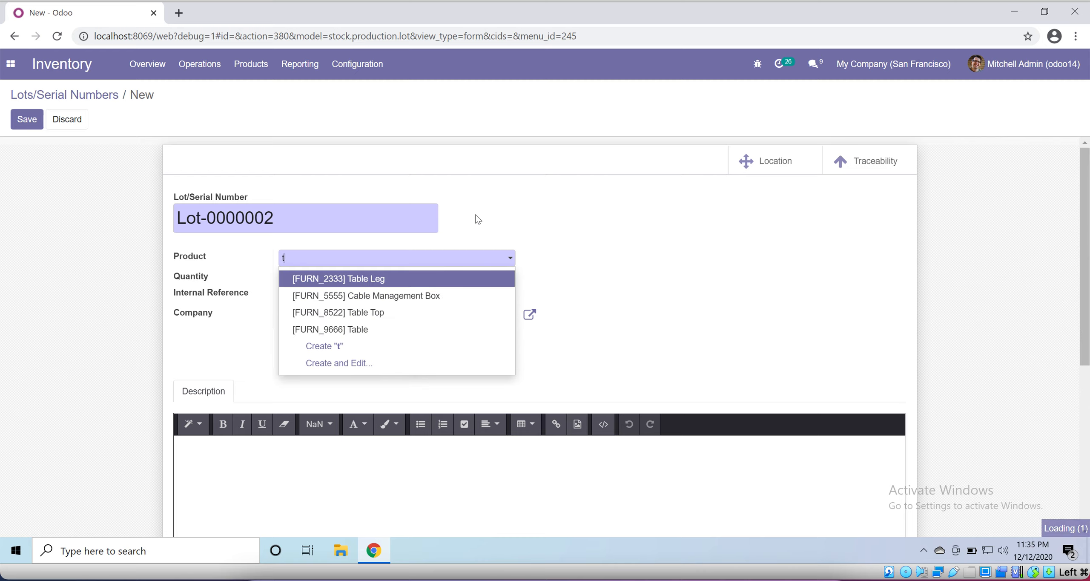
key("BackSpace")
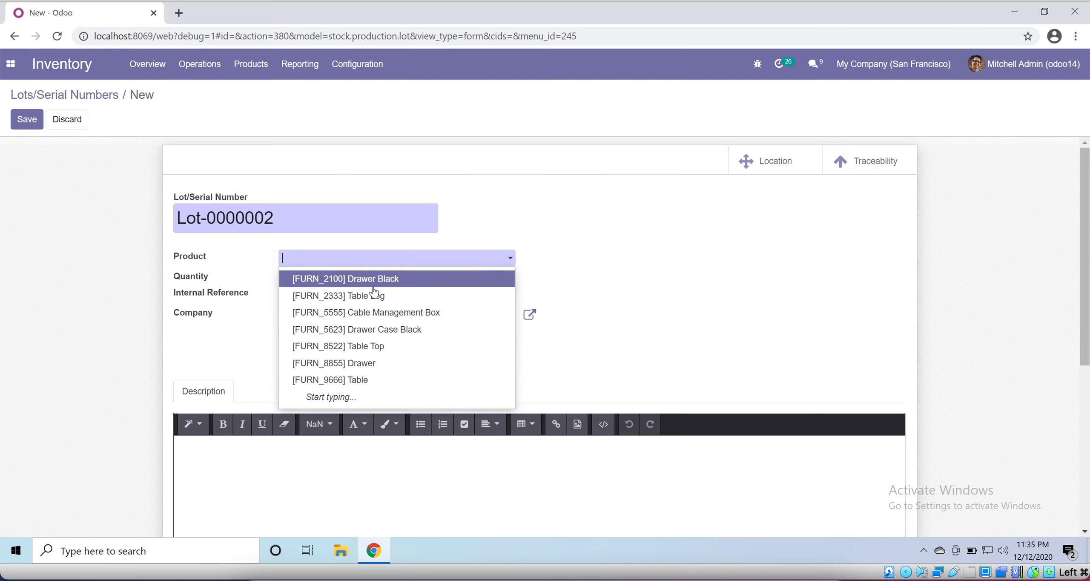
left_click(378, 351)
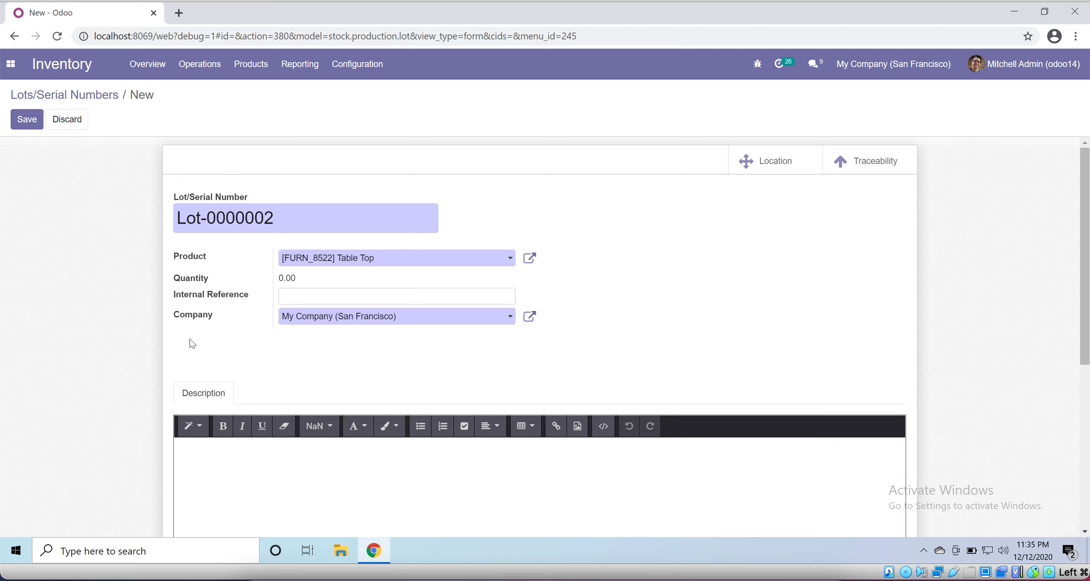
left_click(19, 122)
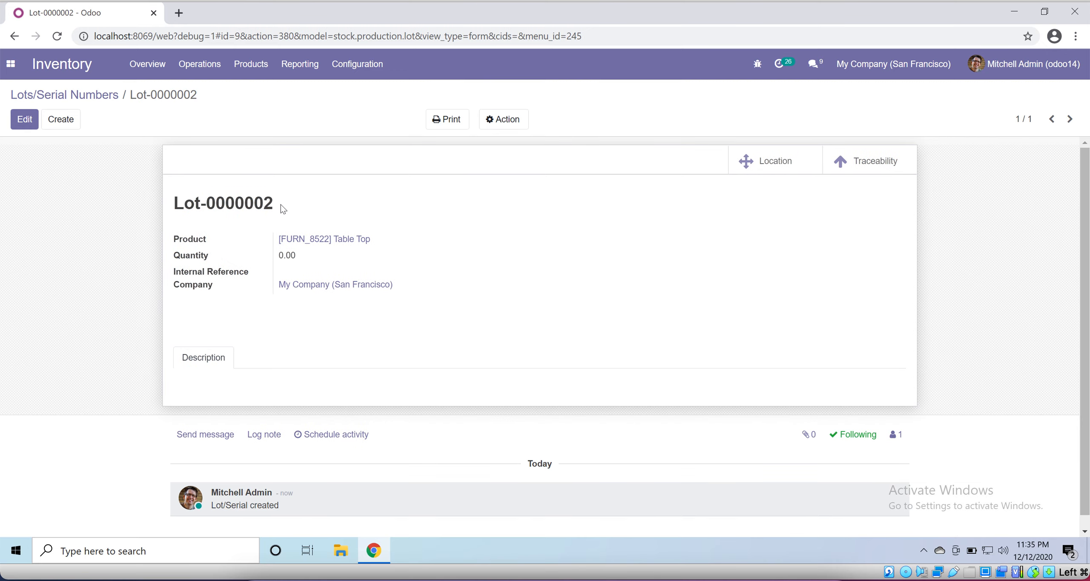
left_click_drag(282, 204, 155, 201)
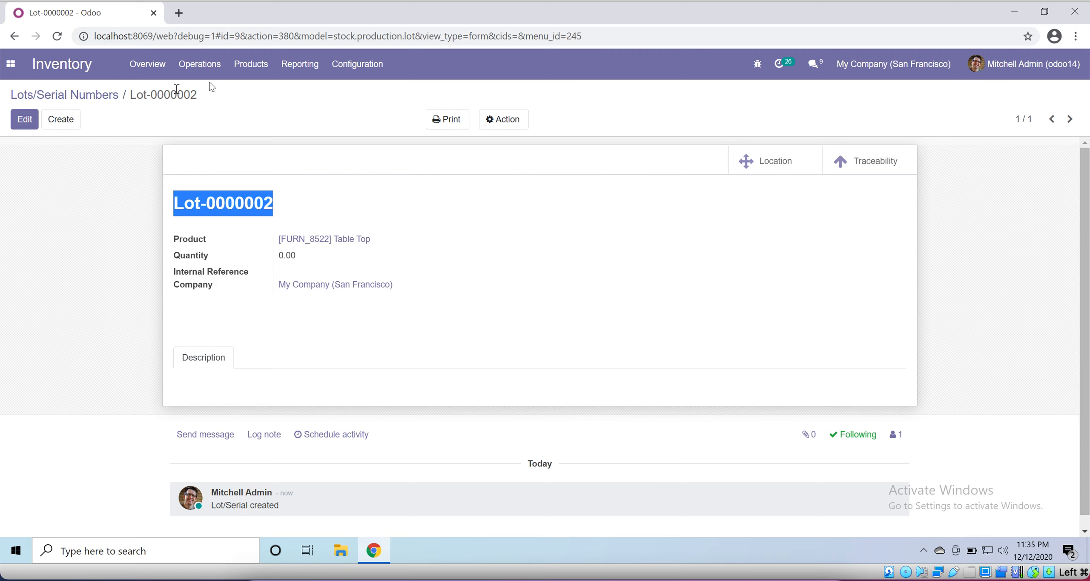
left_click(251, 64)
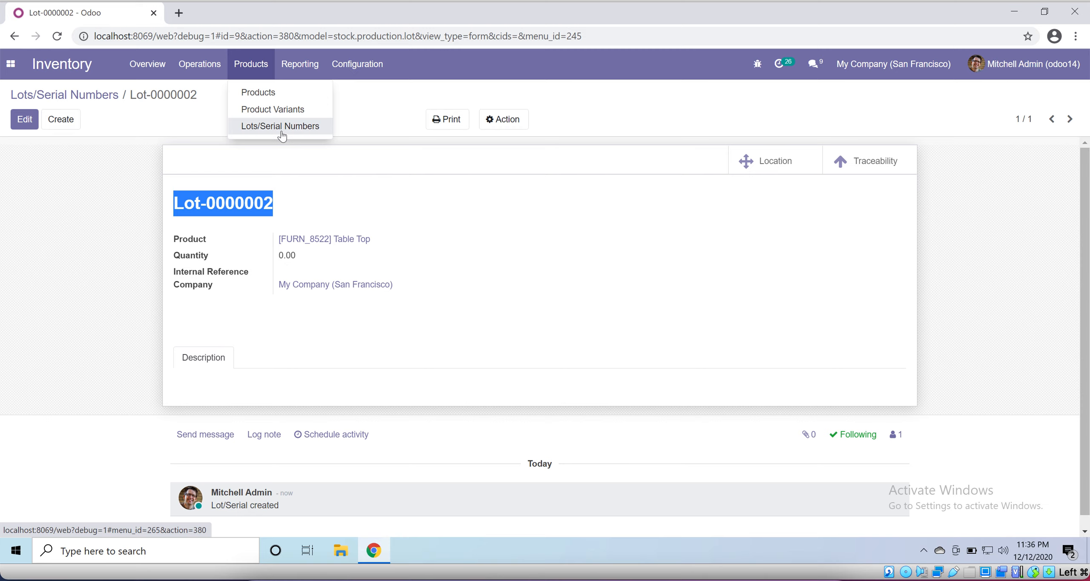
mouse_move(302, 68)
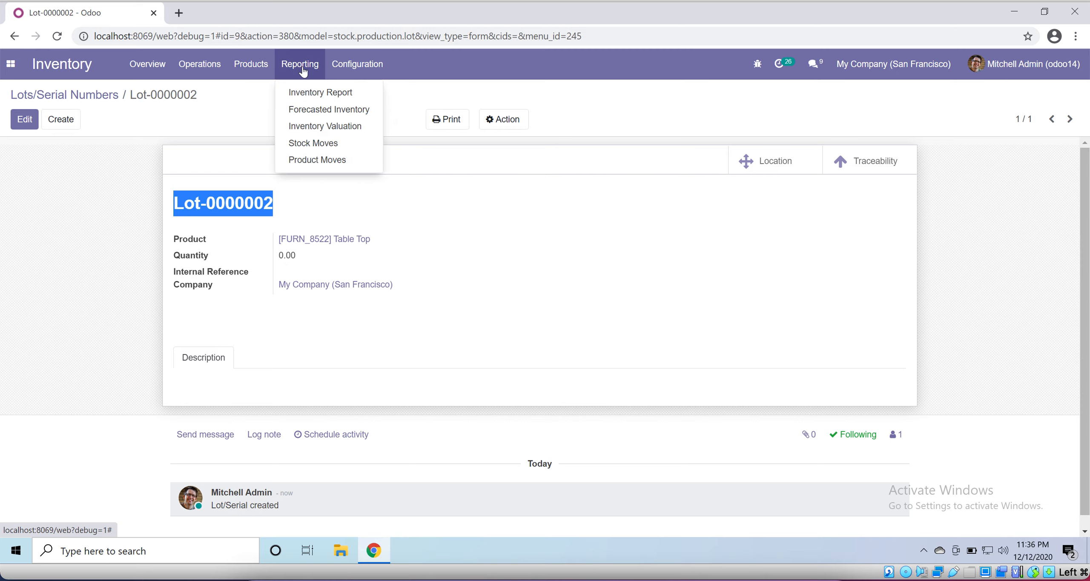